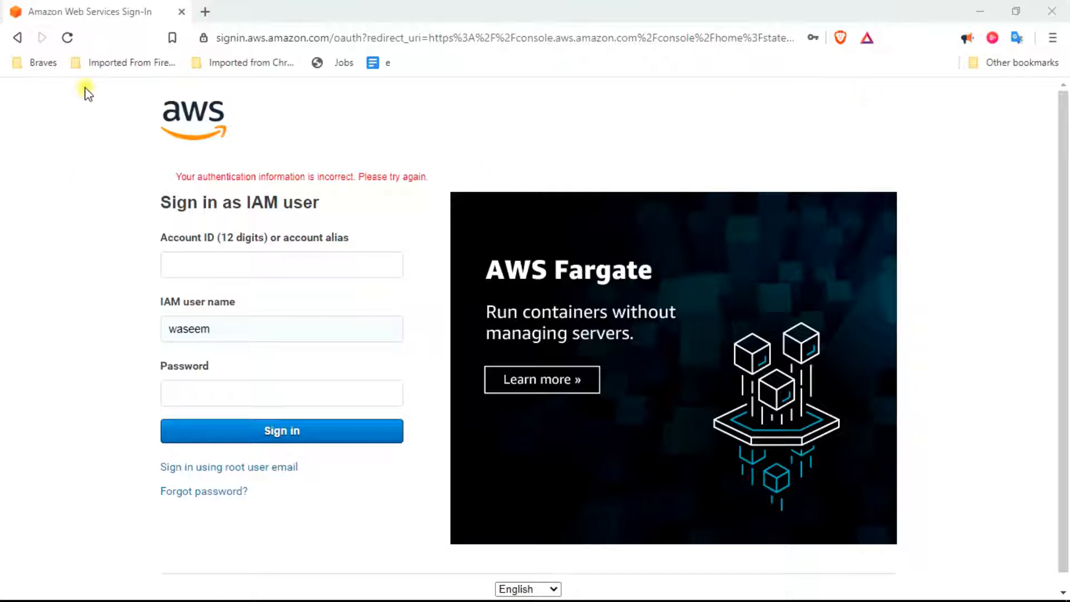
Sign in as the IAM user with the account alias and the saved account password.
left_click(223, 267)
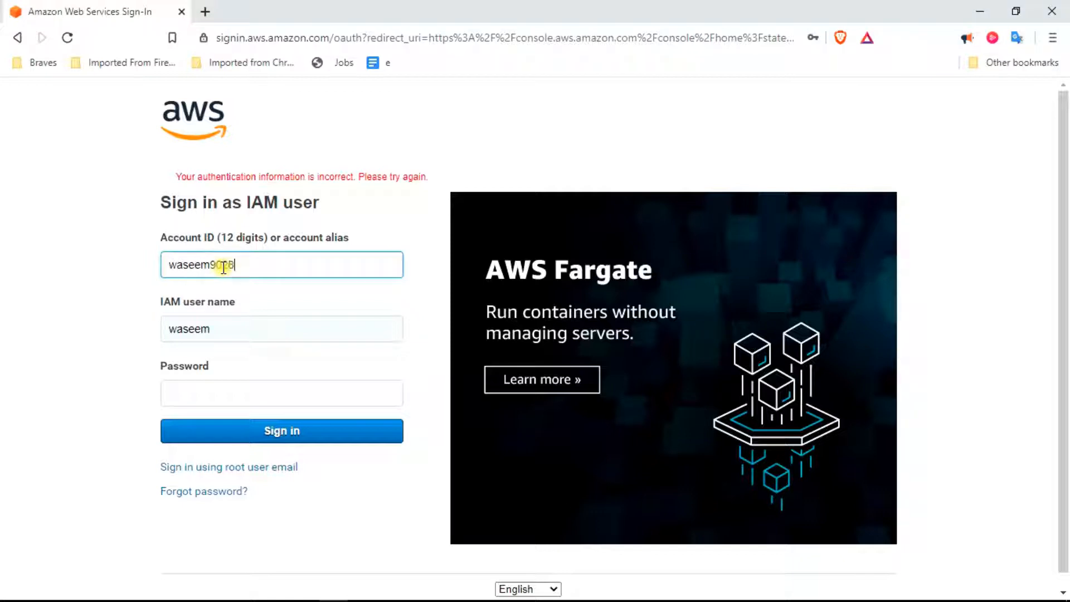
left_click(203, 392)
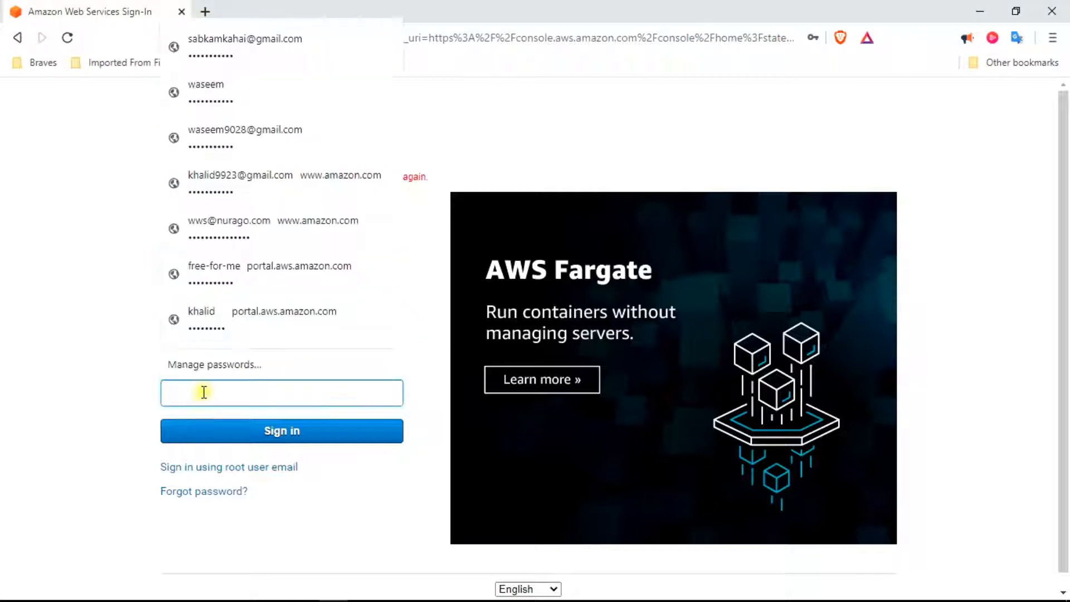
left_click(243, 79)
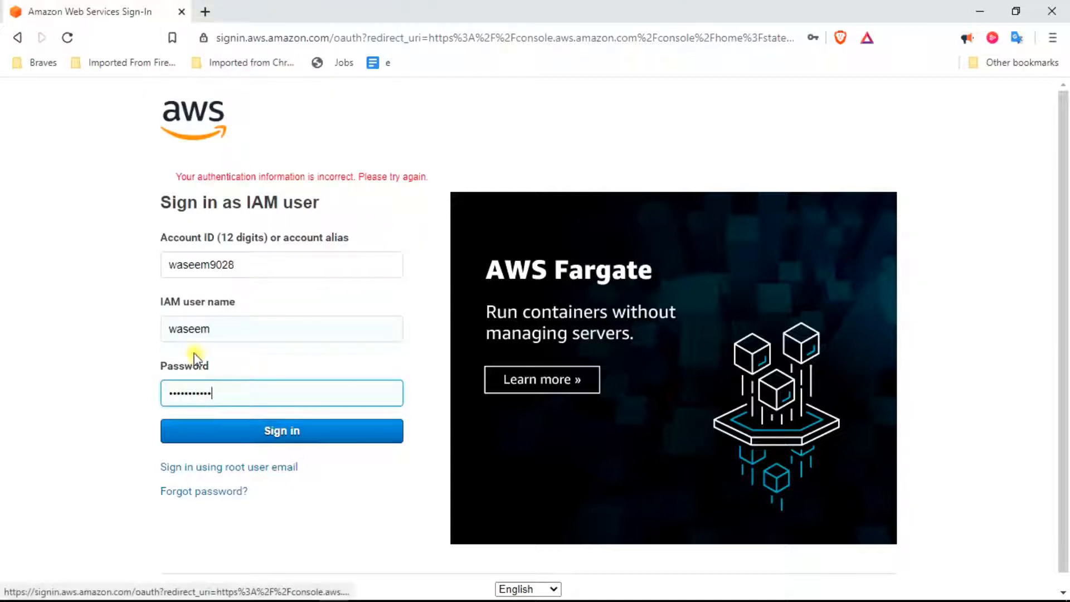
left_click(310, 435)
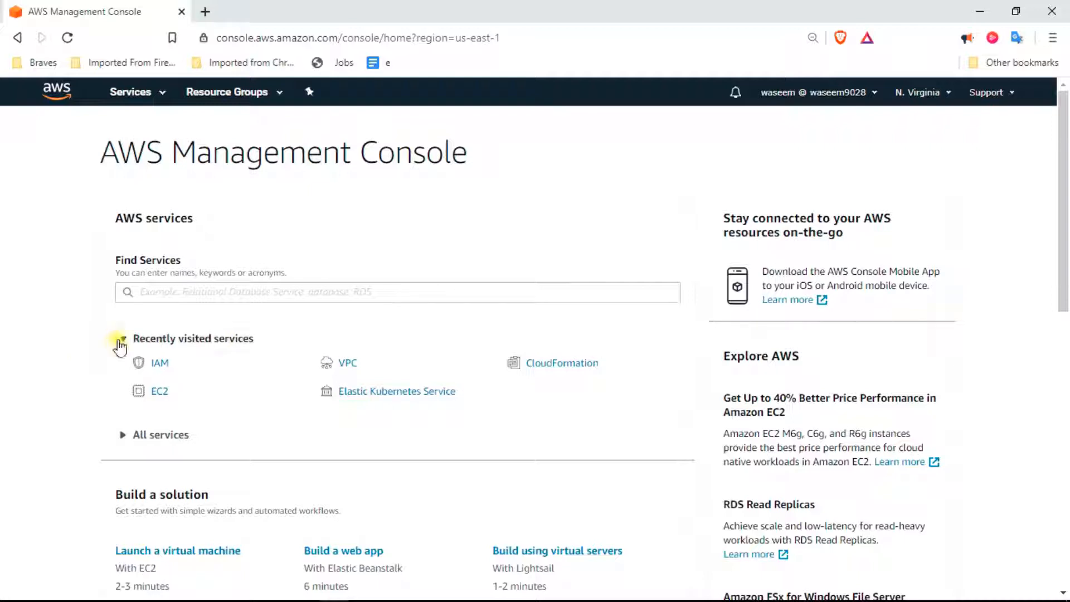
Search the AWS services for IAM and open it.
left_click(165, 290)
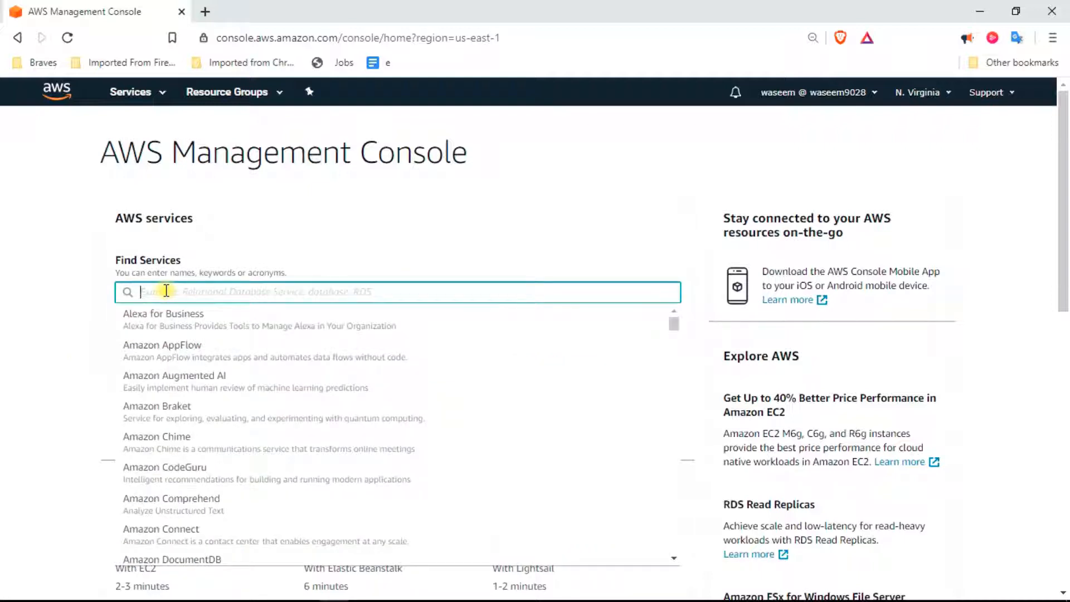
type("IAM")
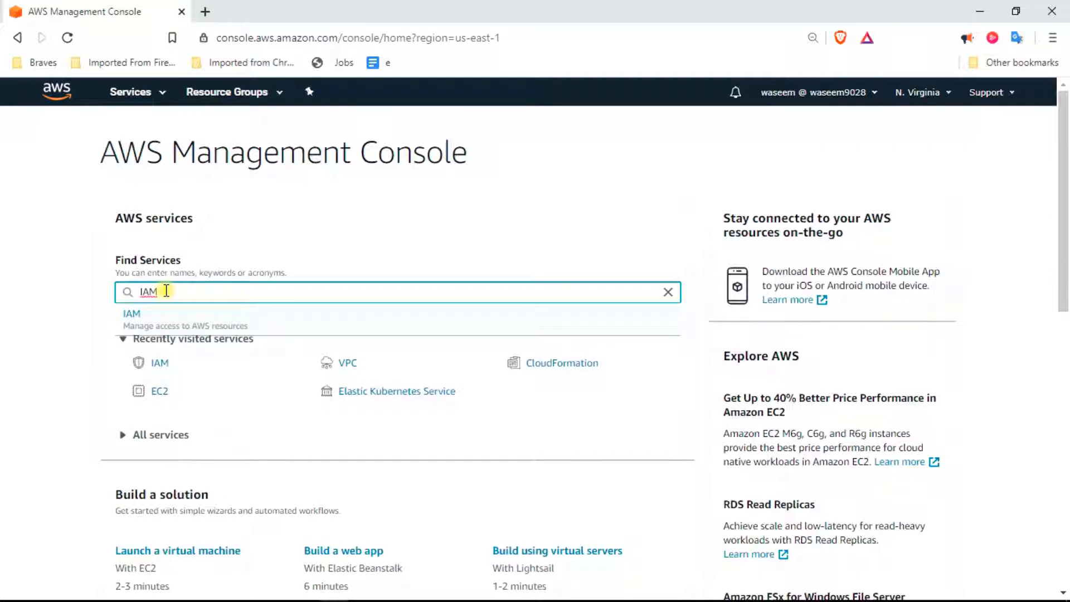
left_click(147, 95)
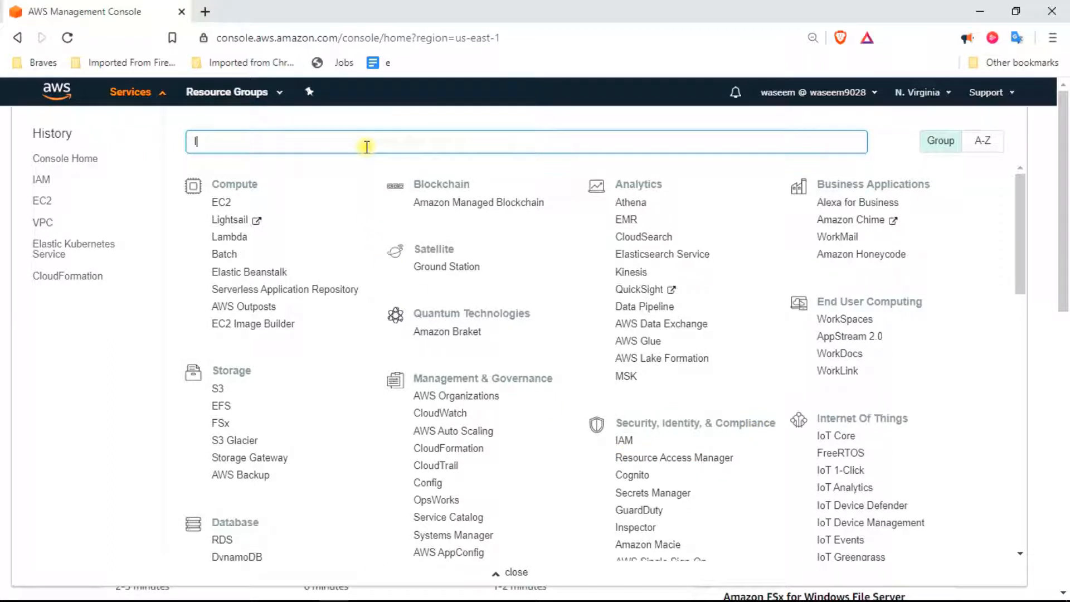
type("M")
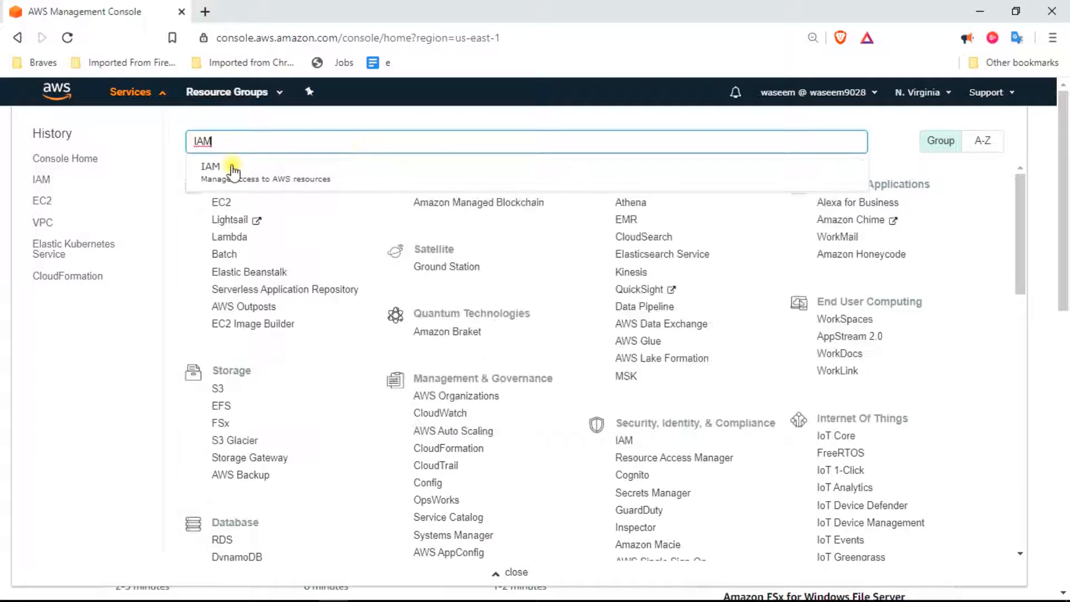
left_click(232, 166)
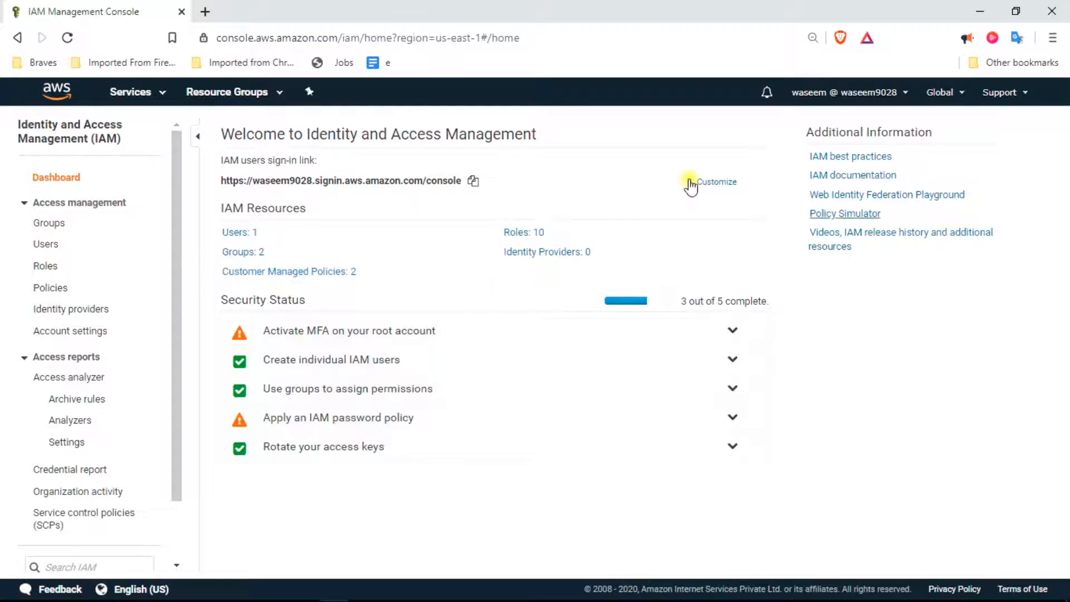
Start adding a new IAM user and enter the person's first name as the user name.
left_click(48, 248)
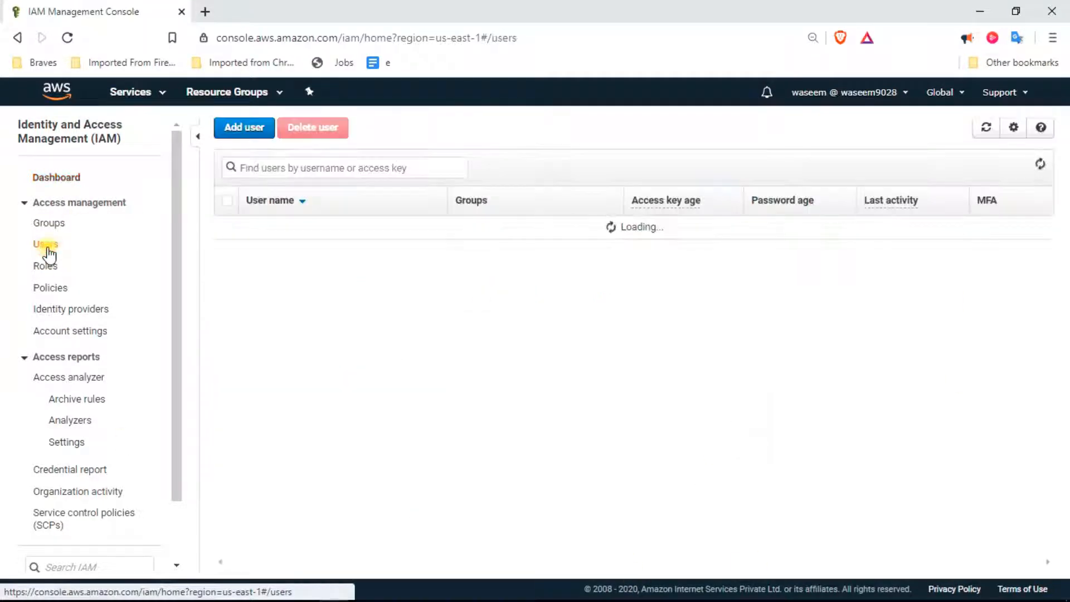
left_click(254, 129)
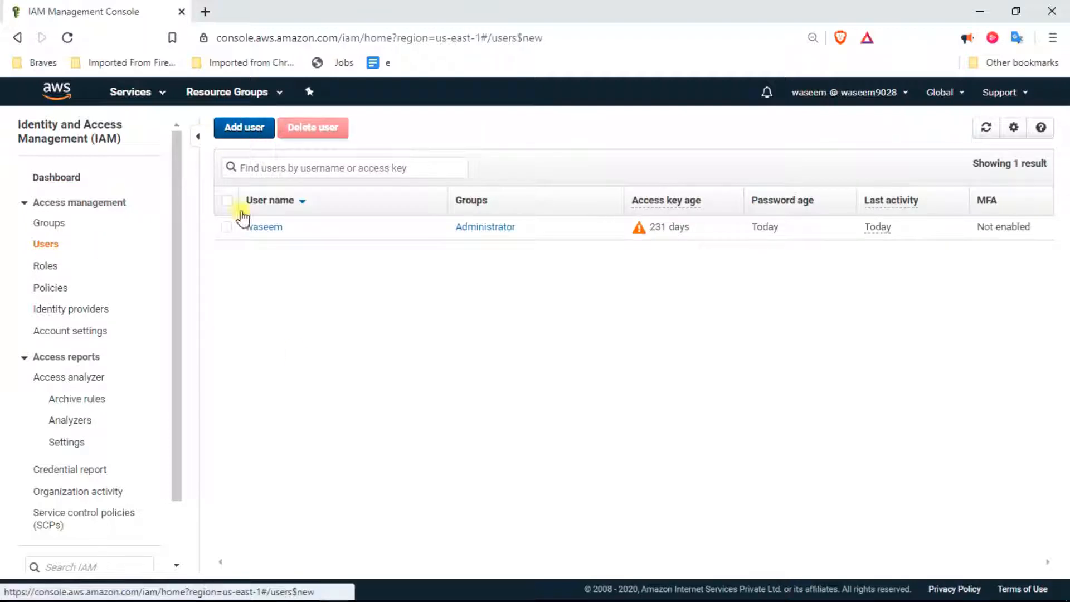
left_click(439, 233)
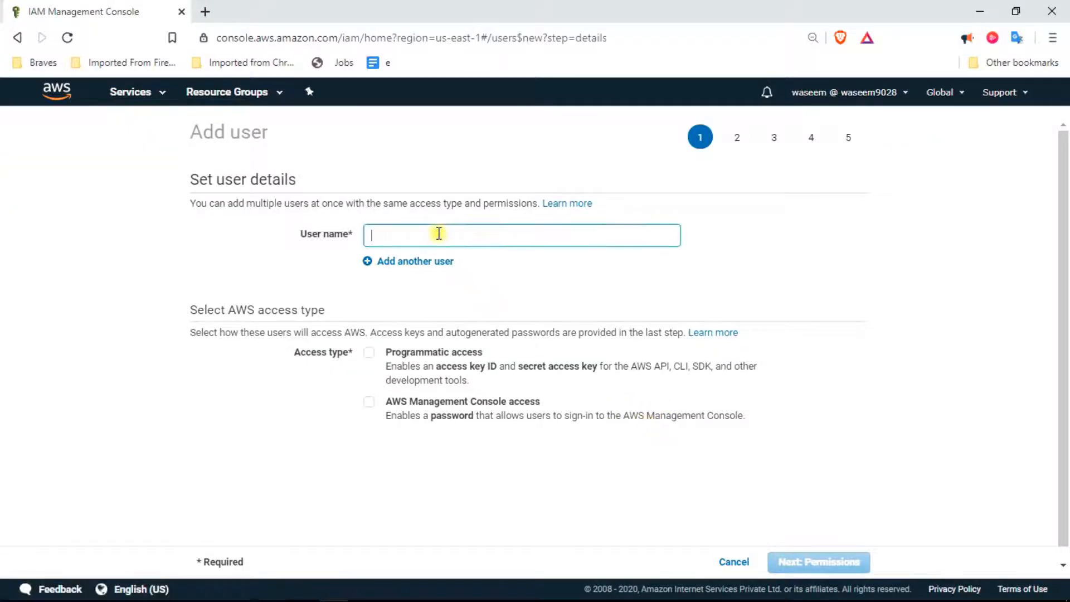
type("us")
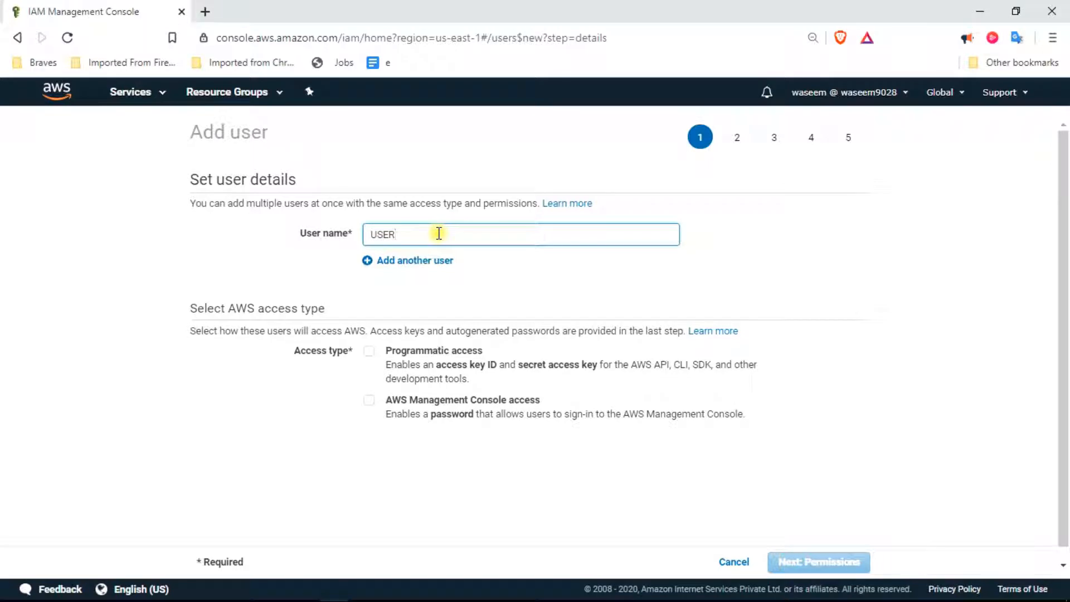
key("BackSpace")
key("BackSpace")
key("BackSpace")
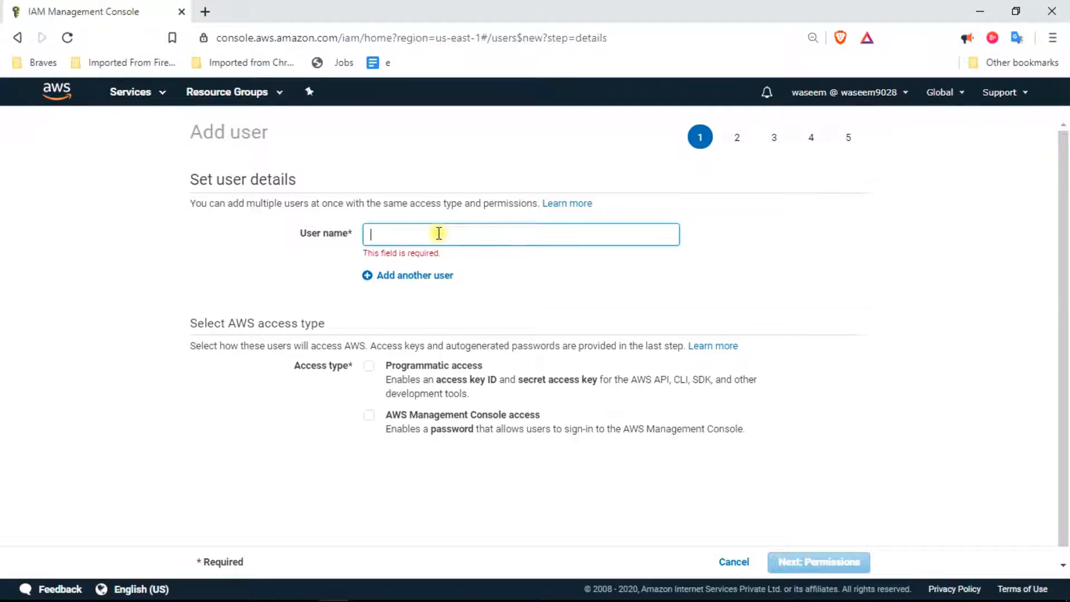
type("khalid")
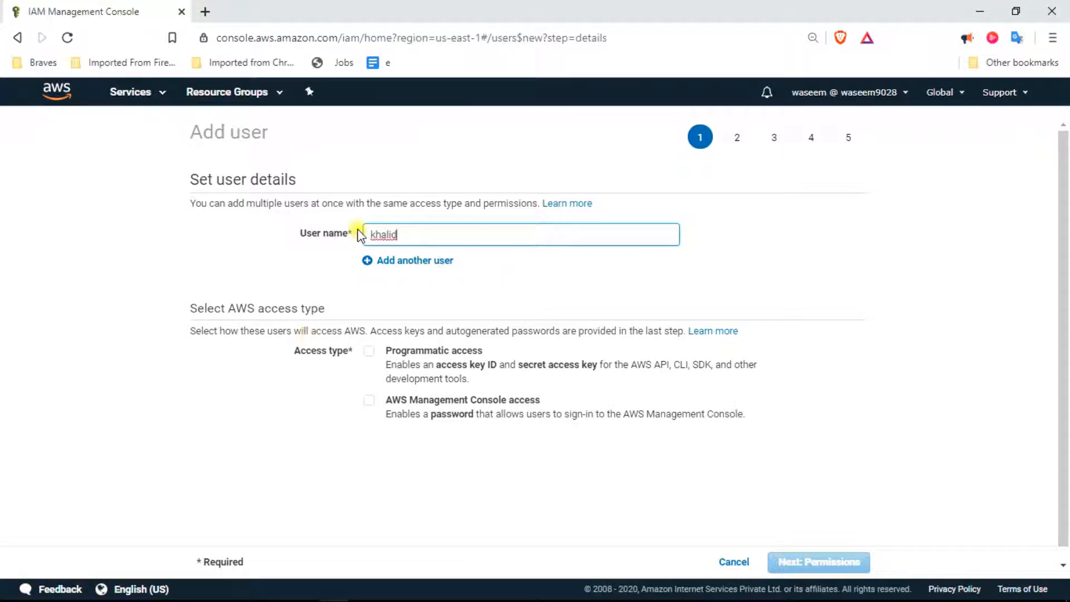
left_click(367, 261)
left_click(368, 293)
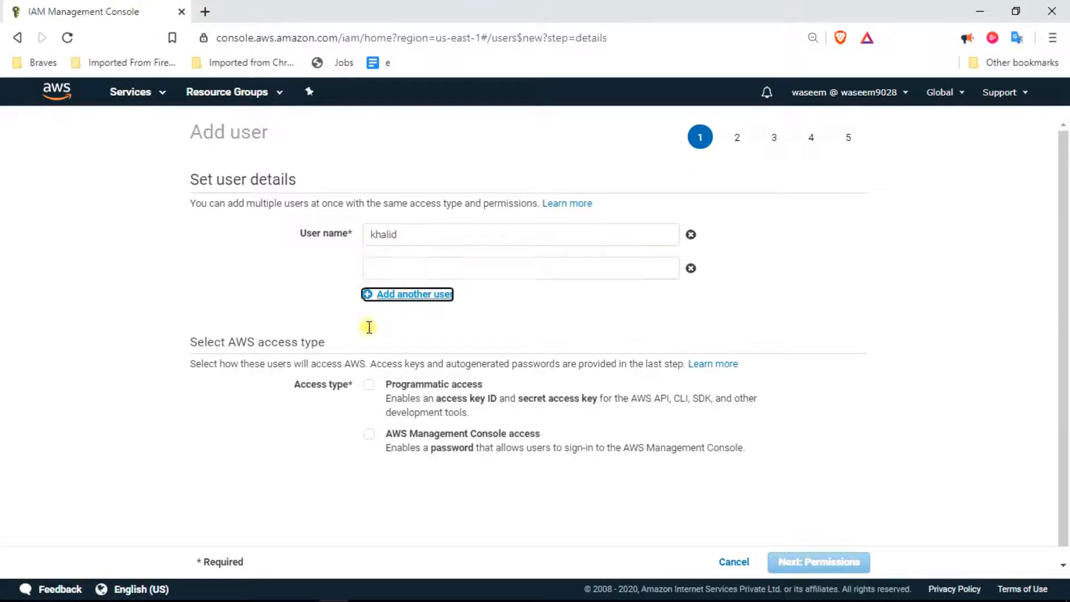
left_click(368, 327)
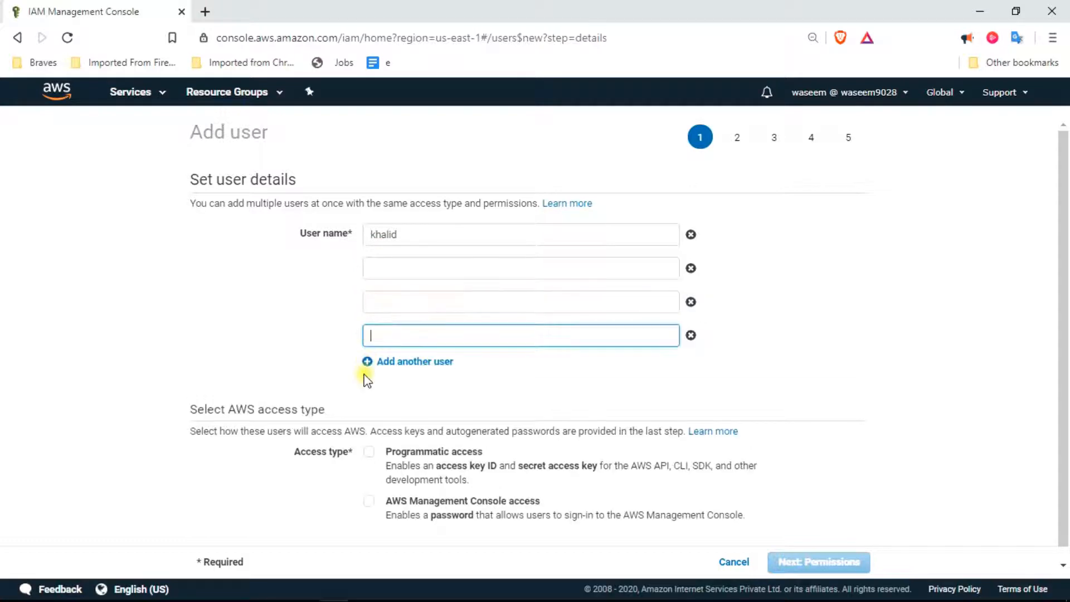
left_click(691, 335)
left_click(691, 303)
left_click(691, 269)
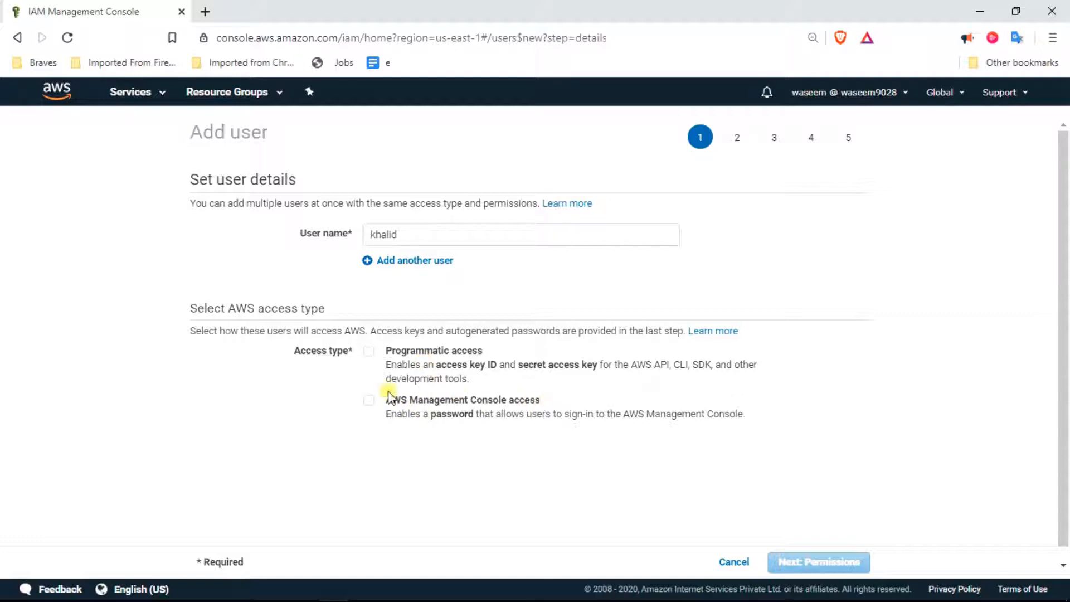
Give the new user AWS Management Console access with an autogenerated password and required reset, and proceed to permissions.
left_click(367, 402)
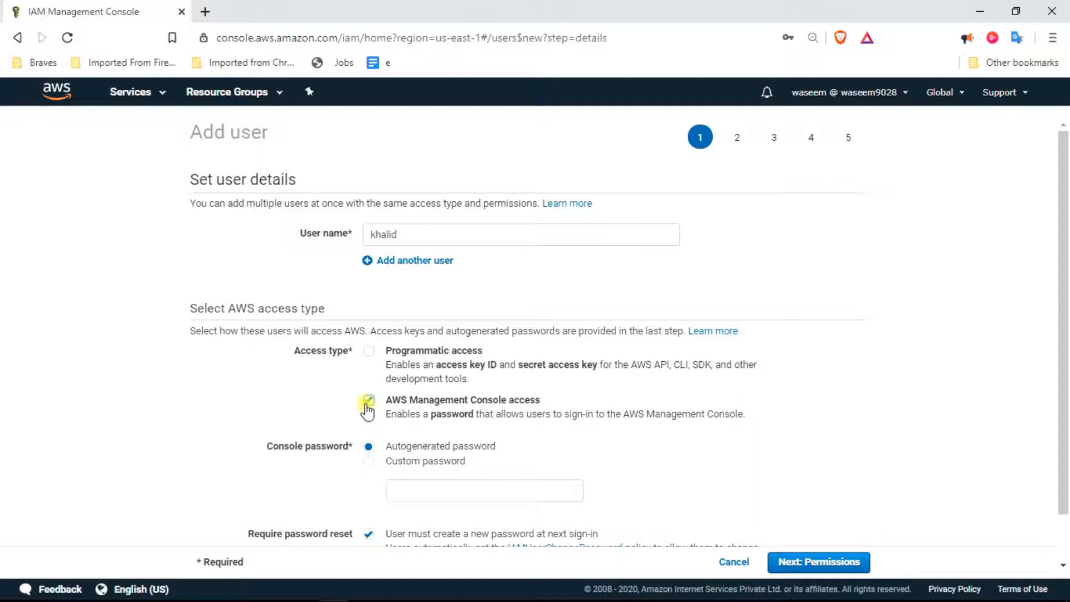
scroll(367, 412, "down", 1)
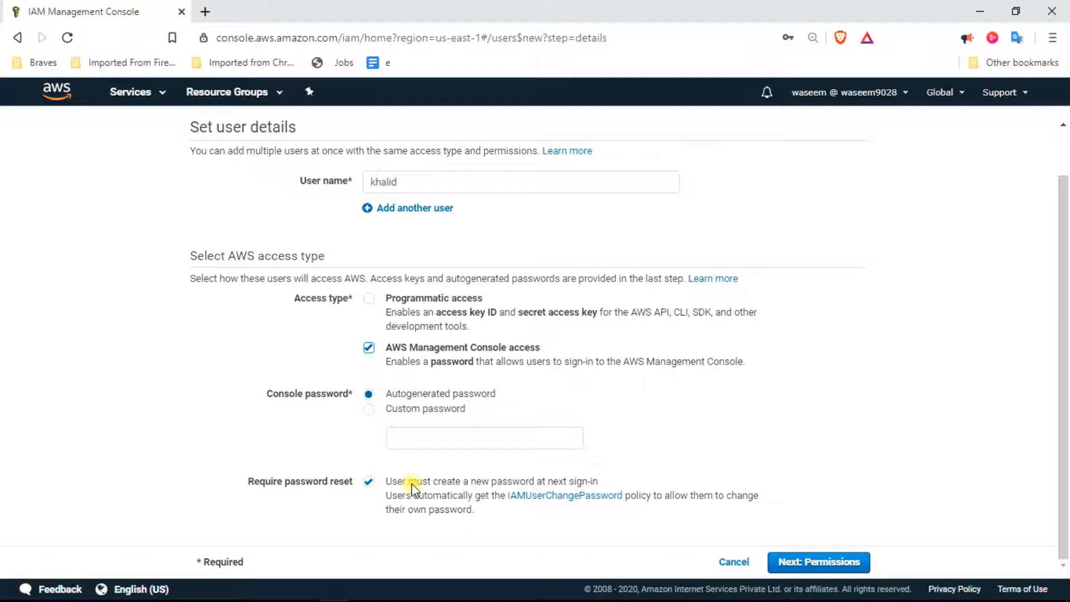
left_click(839, 562)
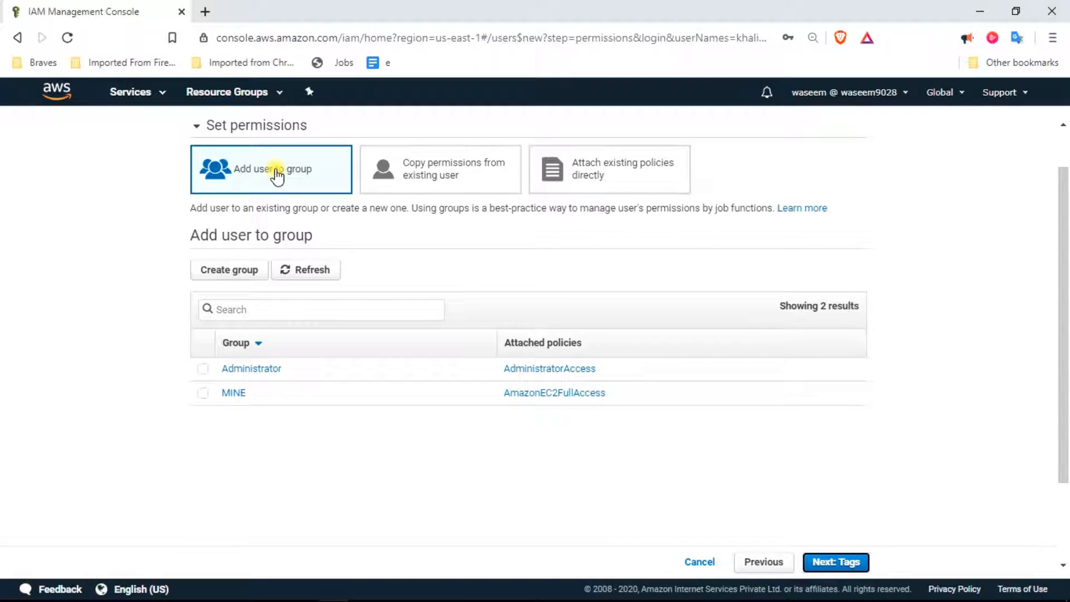
left_click(485, 185)
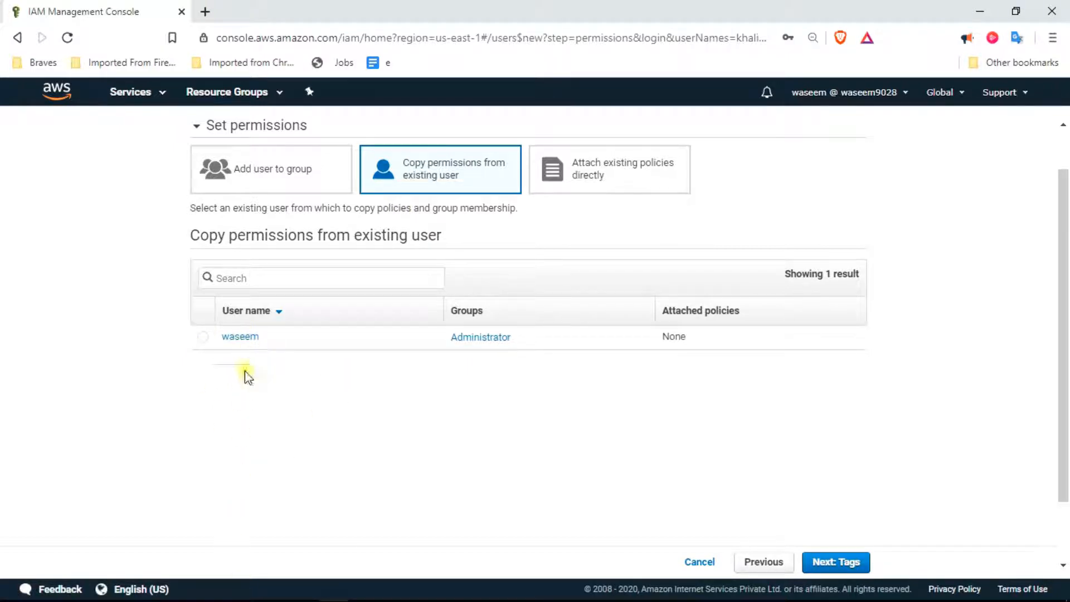
left_click(202, 337)
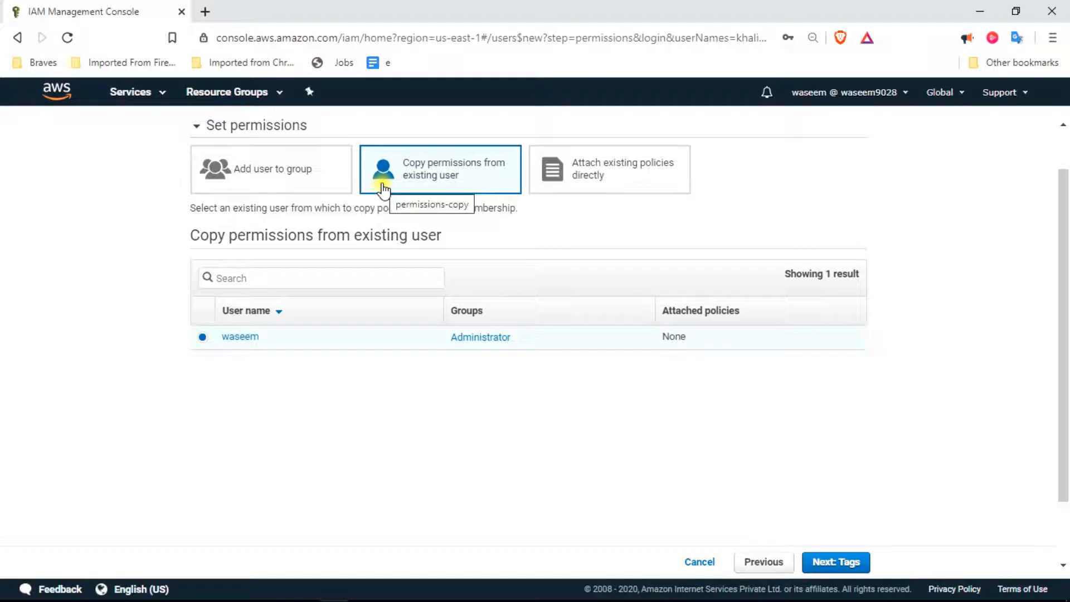
left_click(610, 184)
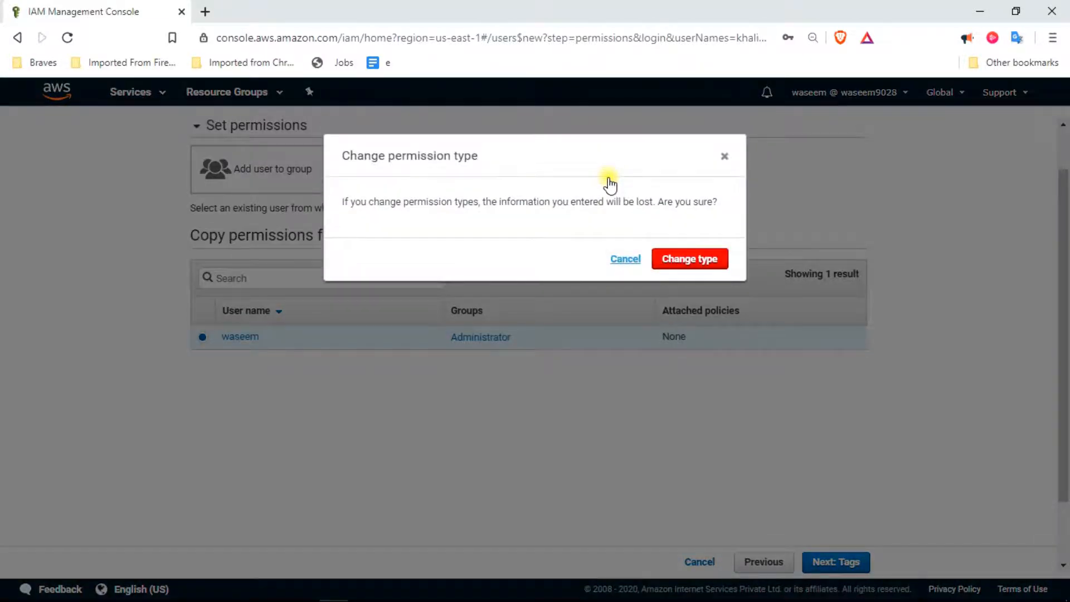
left_click(312, 222)
left_click(642, 182)
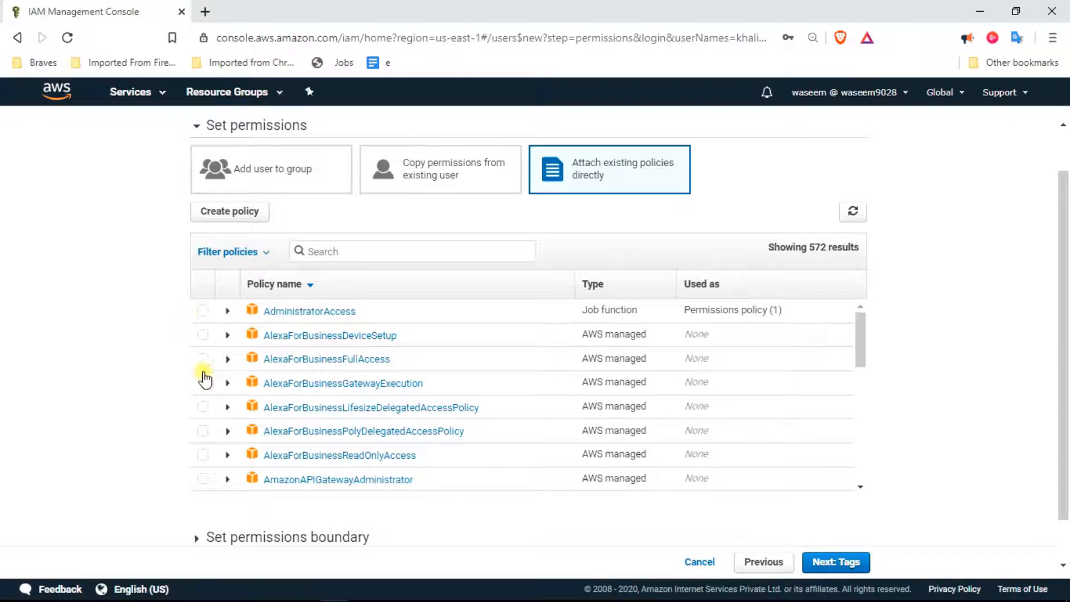
left_click(383, 243)
Set permissions by adding the user to the MINE group and proceed to the tags.
left_click(289, 189)
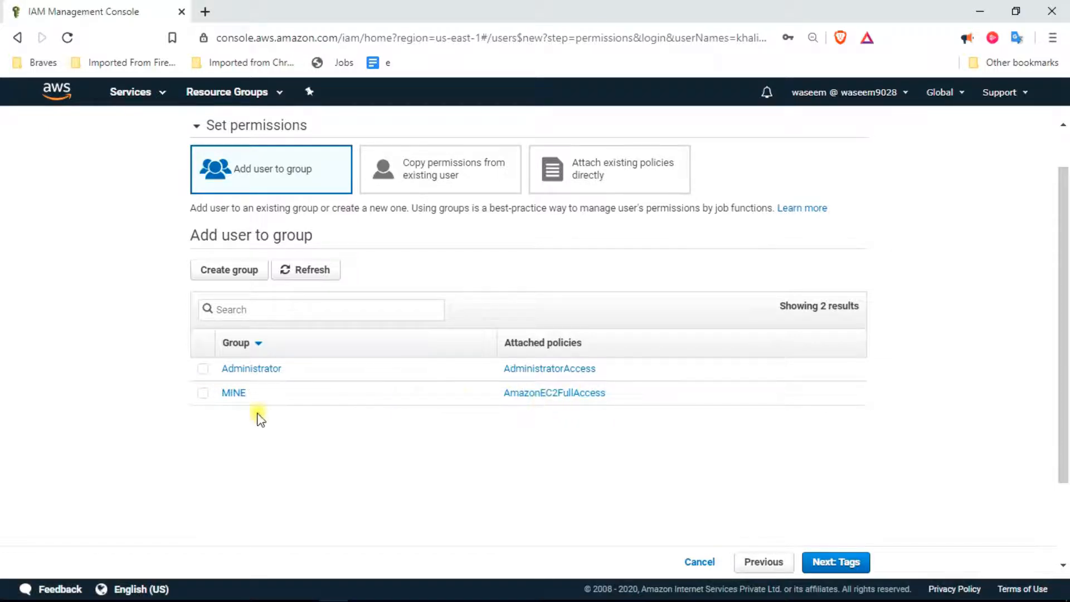
left_click(203, 393)
left_click(835, 561)
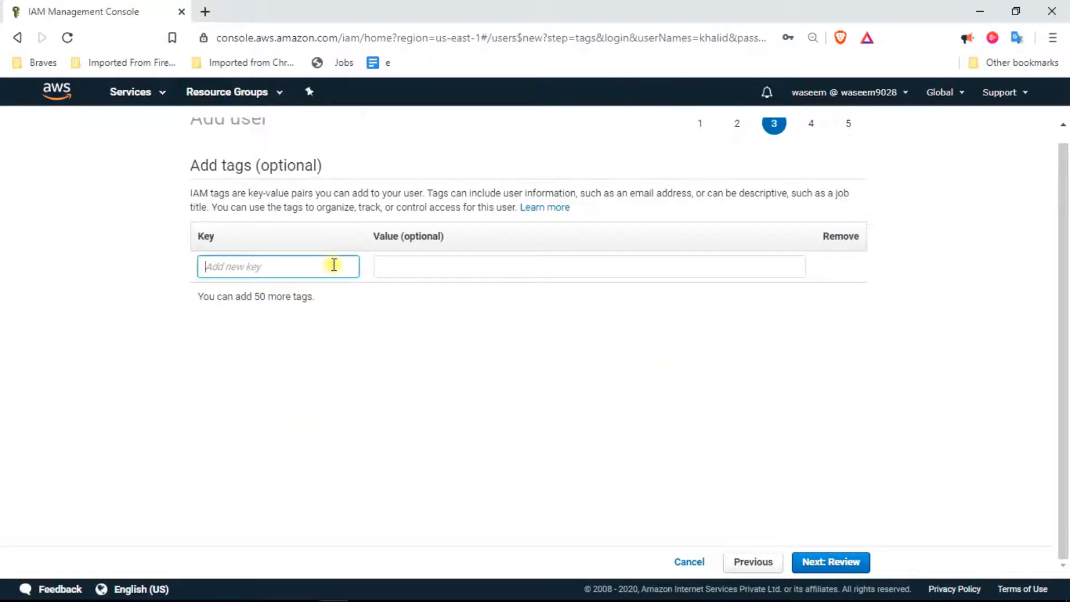
Add a tag with the key Name and the value ops to the new user.
type("Name")
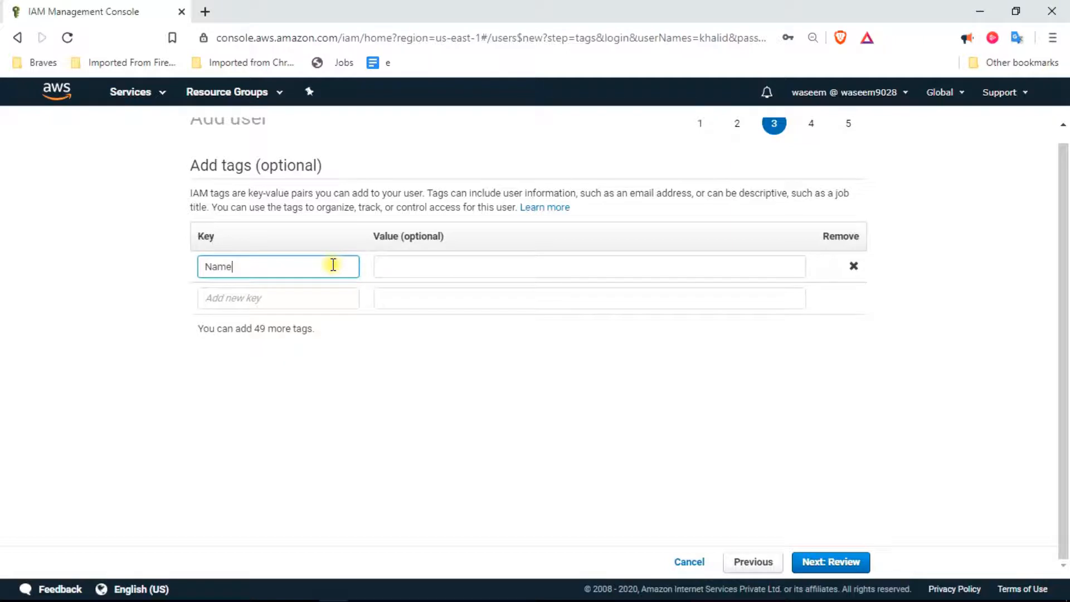
key("Tab")
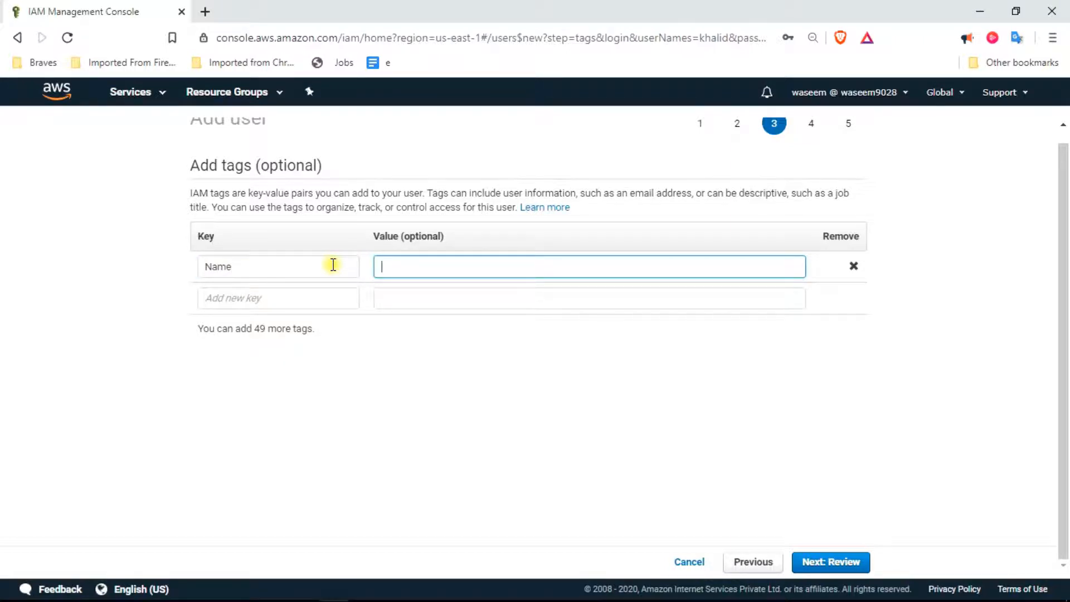
type("IAMUser")
left_click_drag(466, 265, 366, 284)
type("de")
Review the new user's details, permissions and tag, and create the user.
left_click(833, 562)
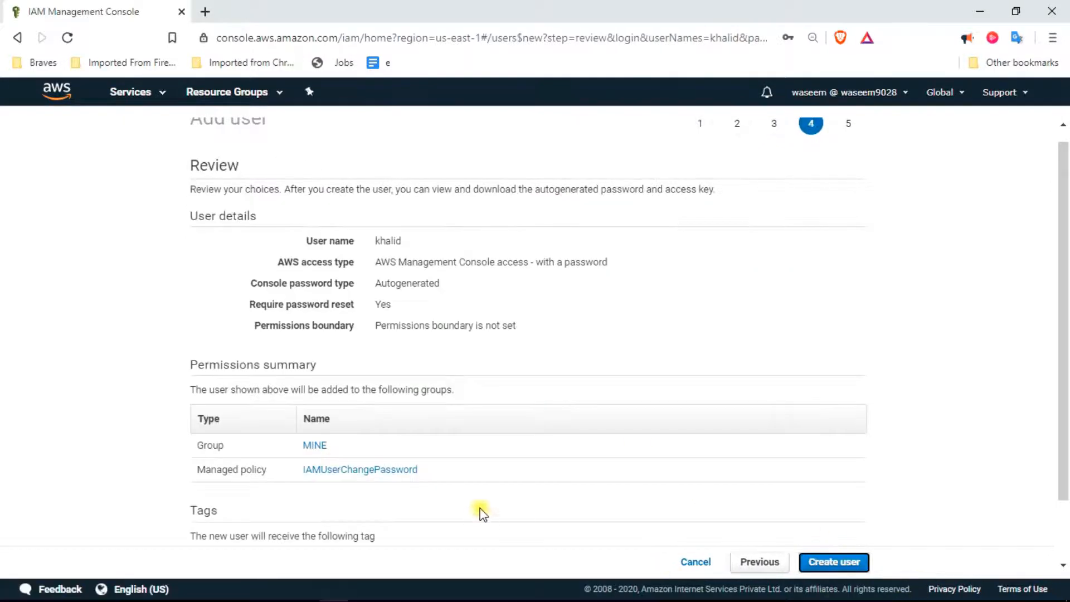
scroll(465, 399, "down", 2)
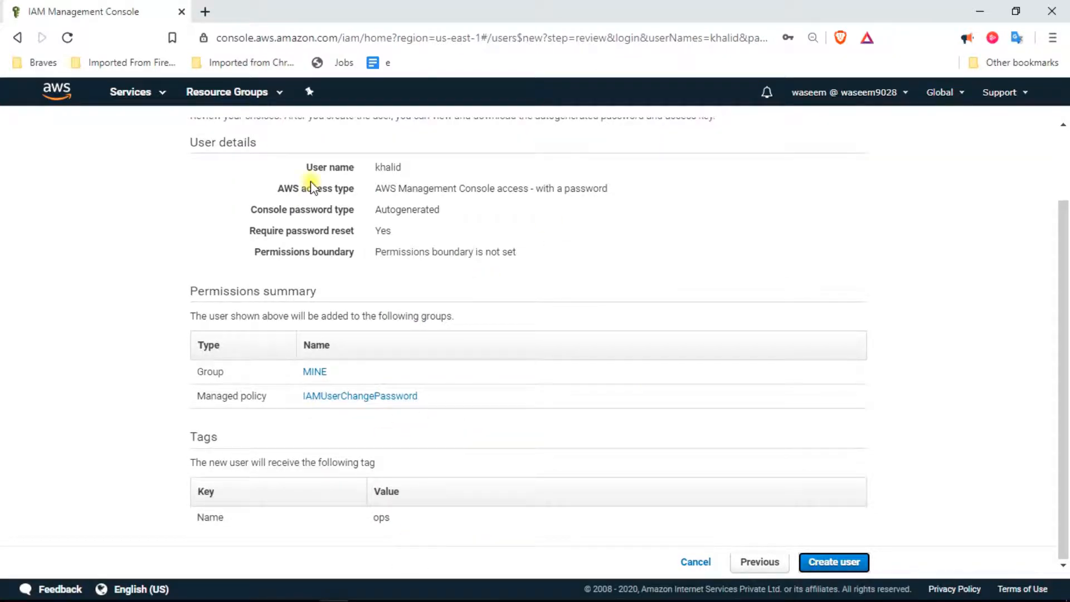
left_click(839, 562)
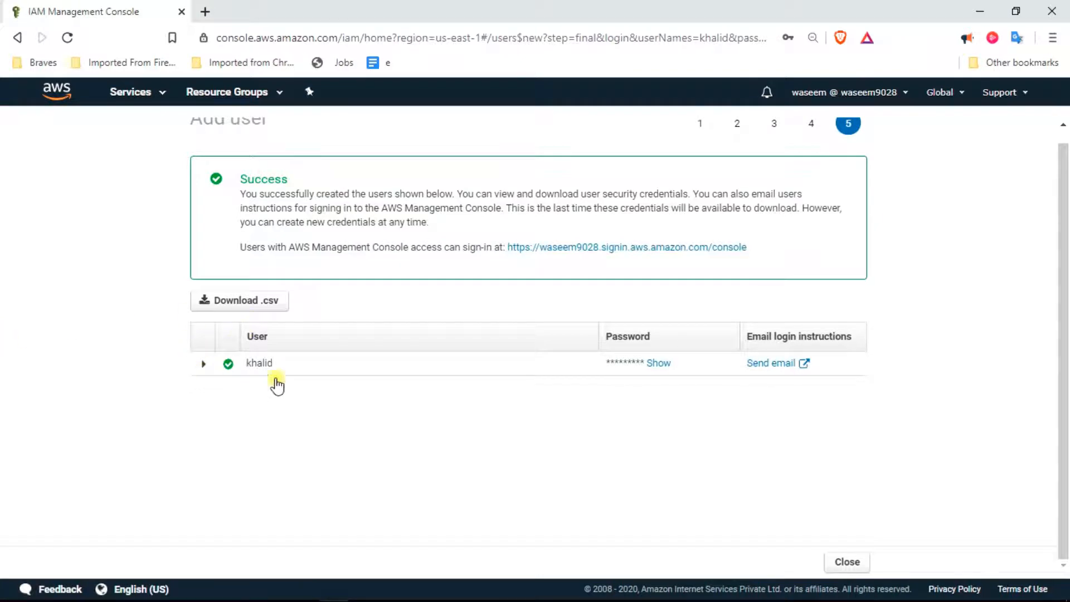
Reveal the new user's autogenerated console password and copy it to the clipboard.
left_click(661, 366)
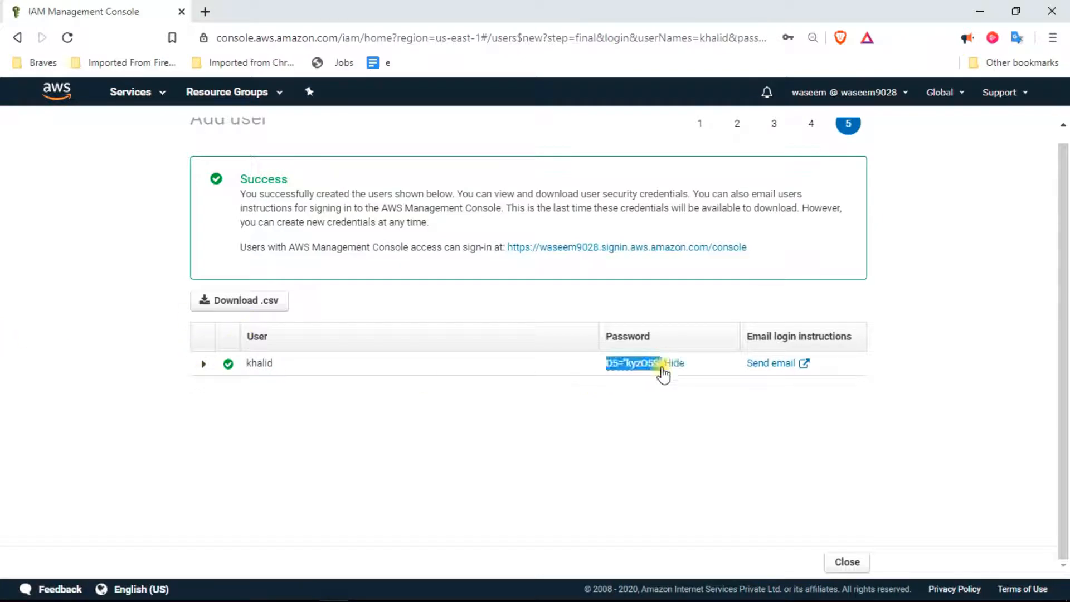
right_click(639, 366)
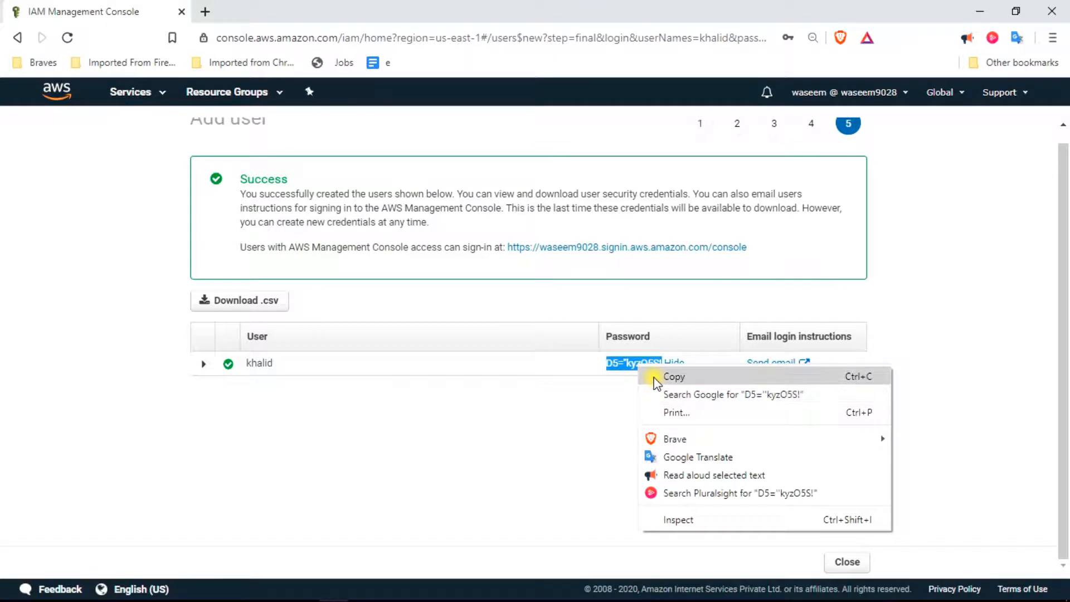
left_click(651, 377)
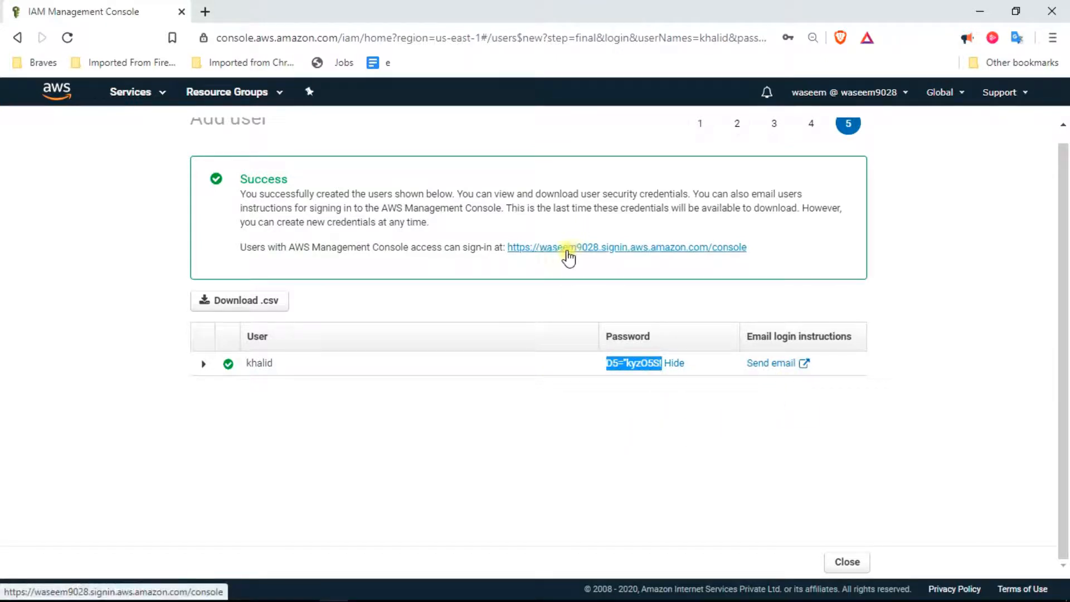
Copy the address of the console sign-in link from the user creation success message.
right_click(688, 245)
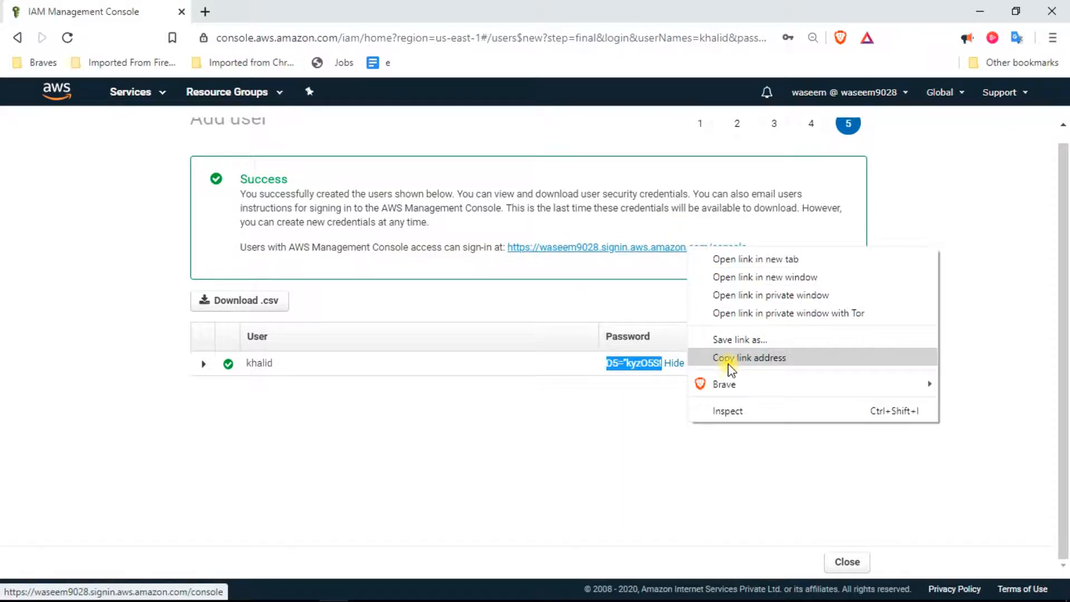
left_click(392, 386)
left_click(395, 405)
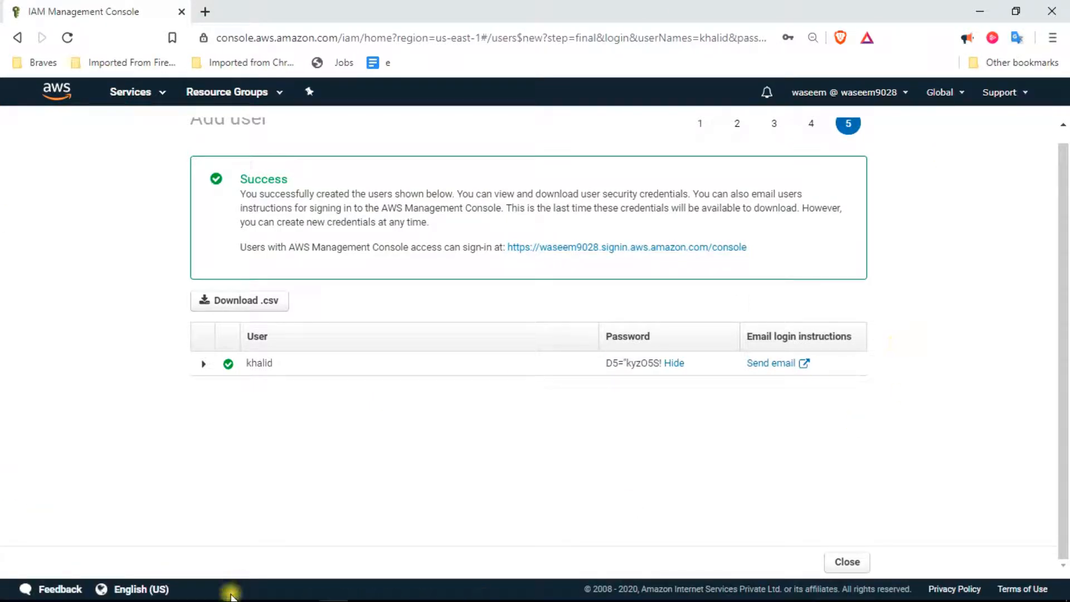
mouse_move(220, 595)
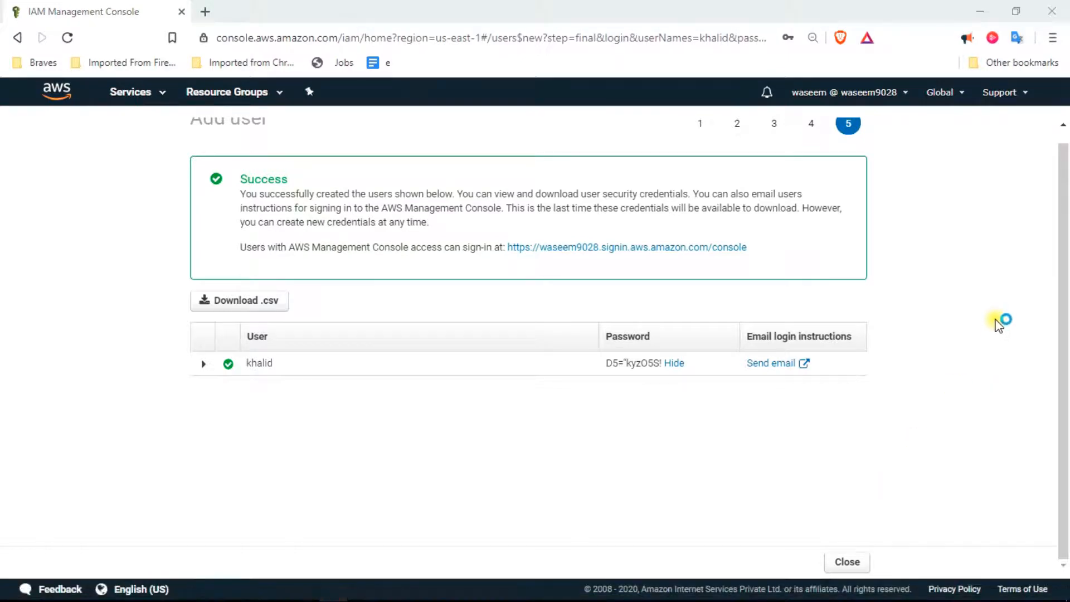
right_click(574, 248)
left_click(608, 352)
Switch to Firefox and load the copied console sign-in address in the new tab.
key("alt+Tab")
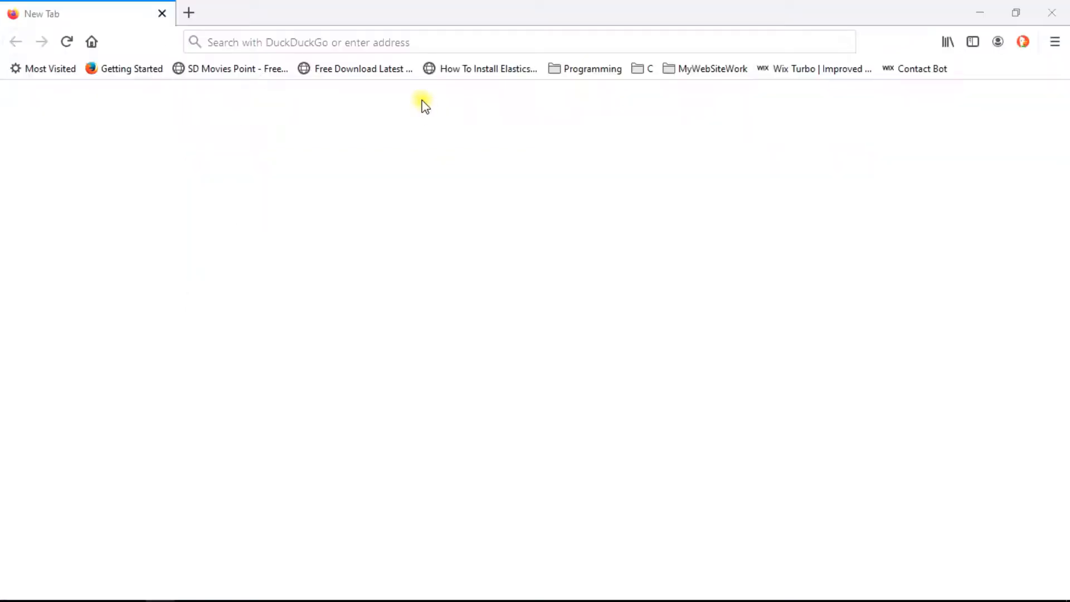
left_click(428, 34)
key("ctrl+v")
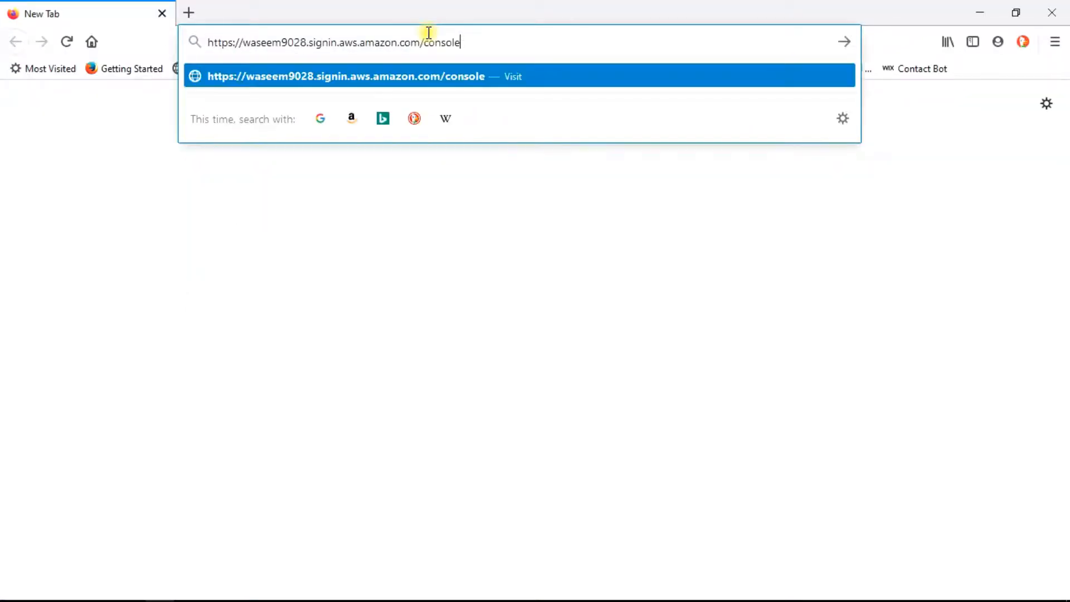
key("Return")
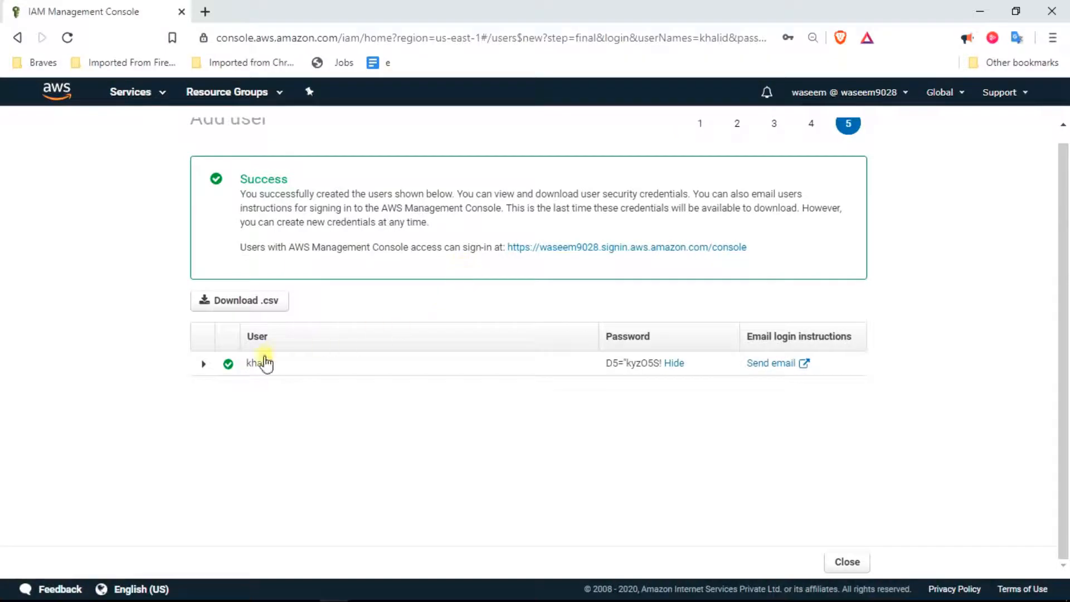
Copy the new user's autogenerated password and fill in the IAM user name and password on the Firefox sign-in page.
double_click(640, 363)
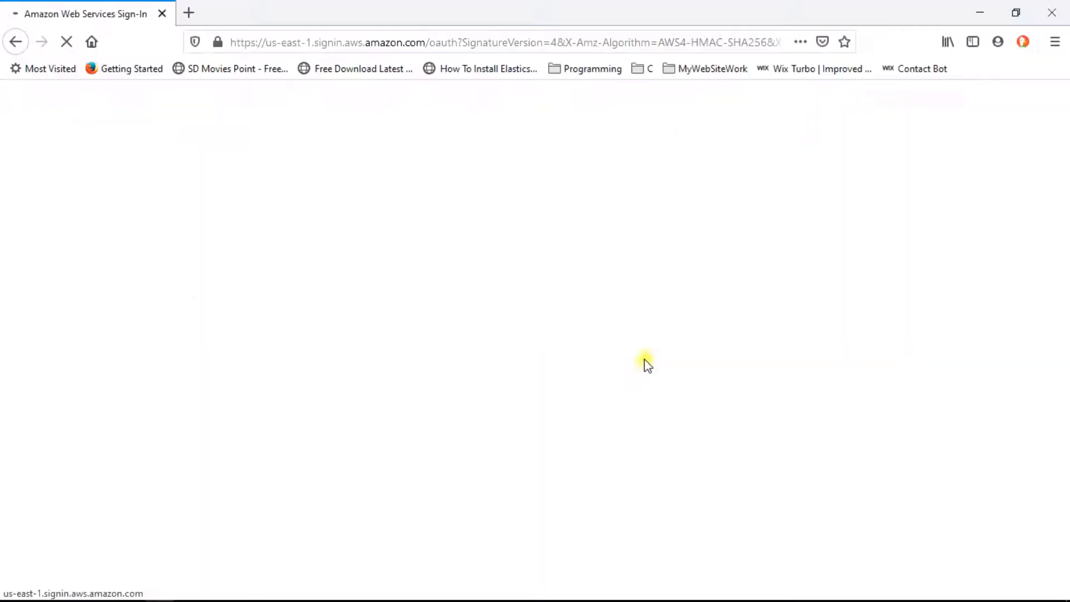
left_click(223, 312)
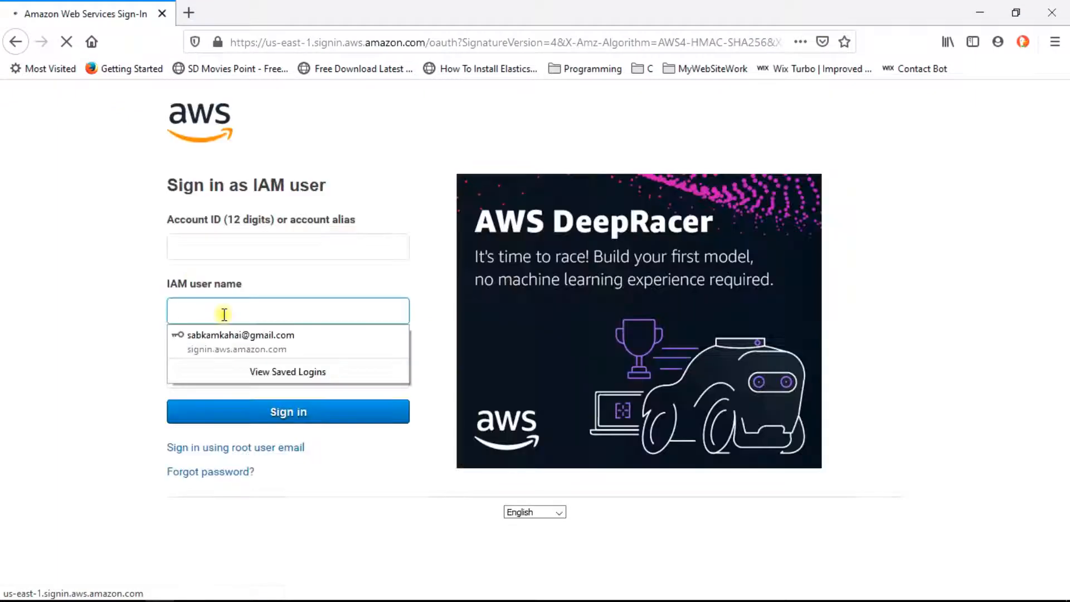
type("khalid")
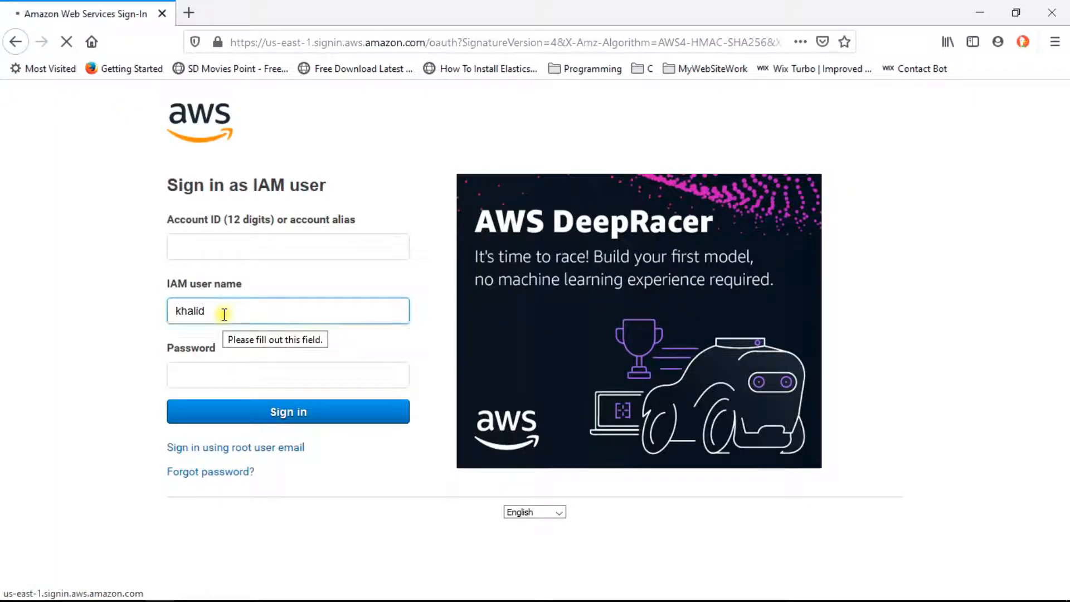
key("Tab")
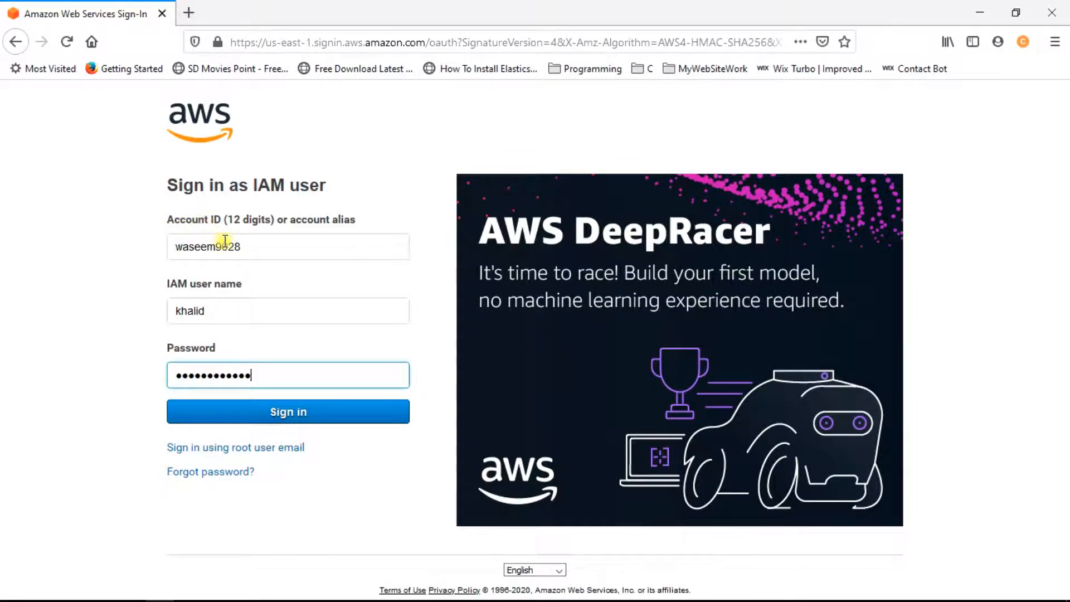
Check the account alias against the sign-in link, sign in as the new IAM user, and decline saving the login.
double_click(179, 243)
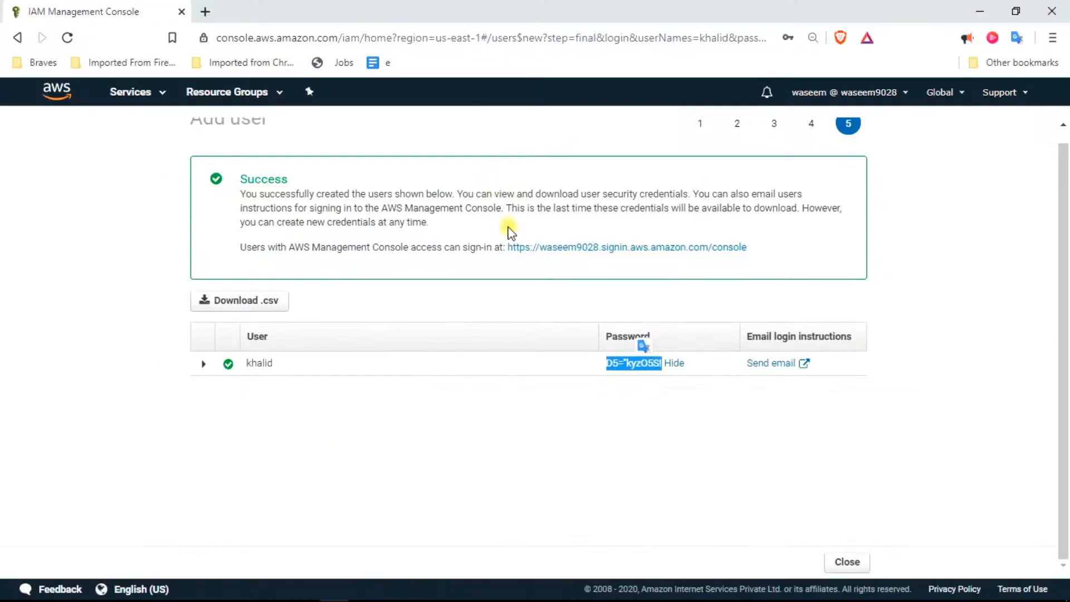
left_click(633, 420)
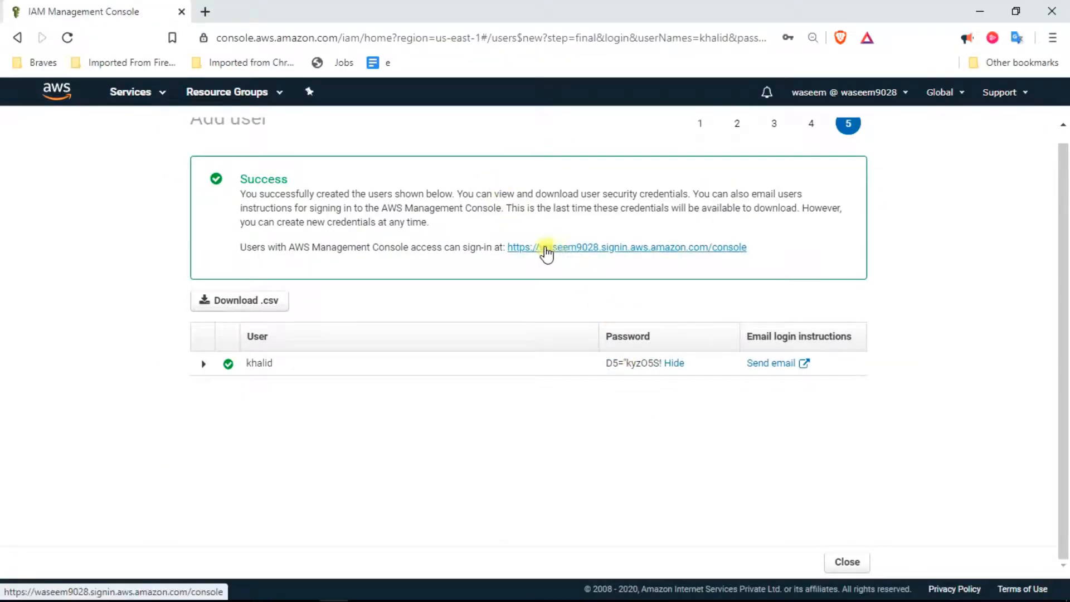
key("alt+Tab")
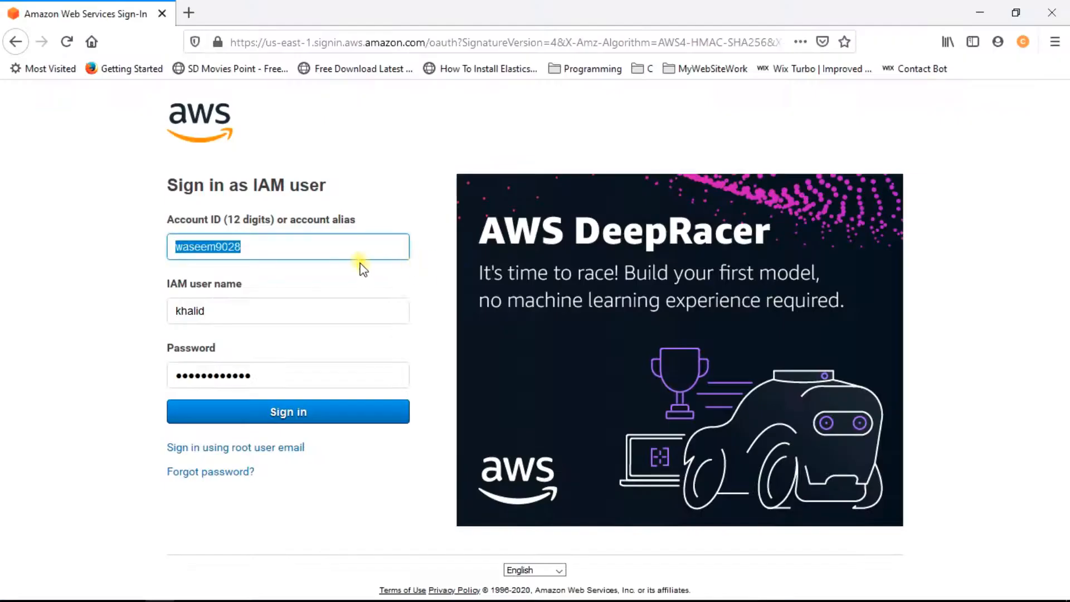
left_click(281, 411)
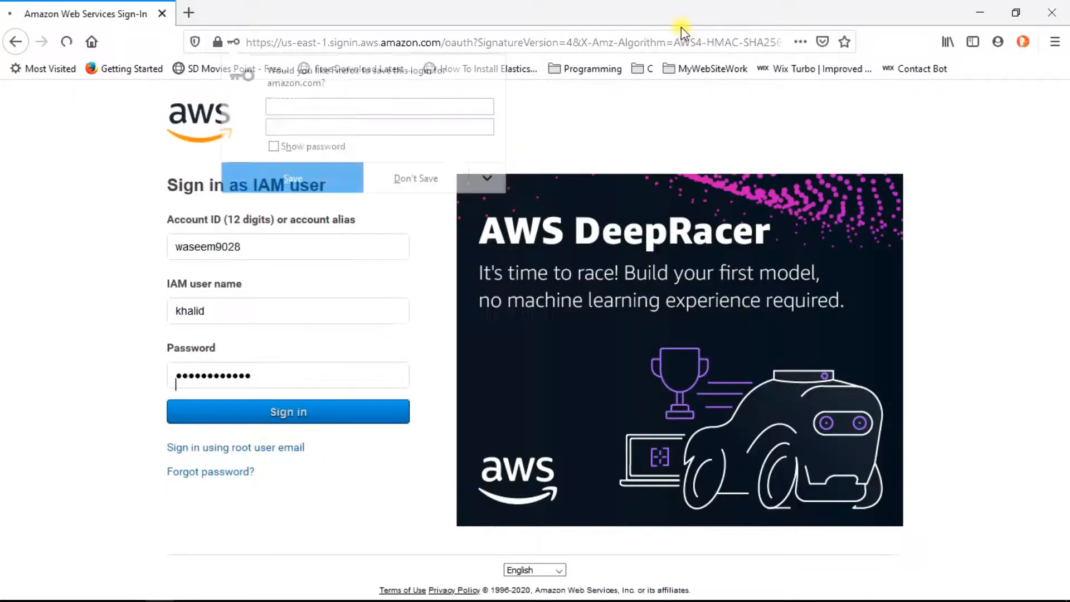
left_click(413, 182)
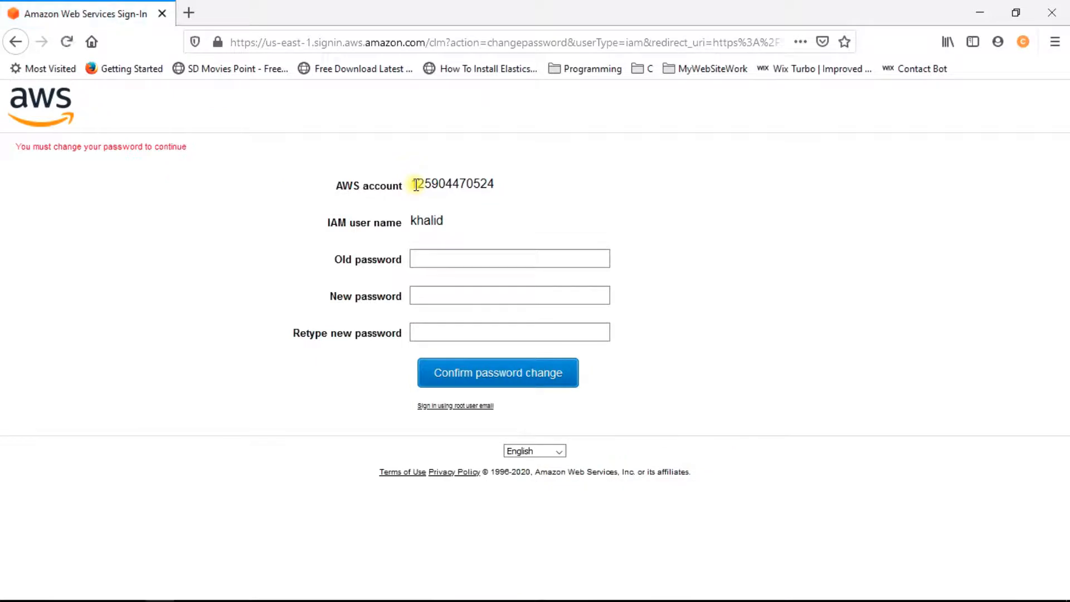
Enter the autogenerated password as the old password on the mandatory password change form and start the new password.
left_click(437, 262)
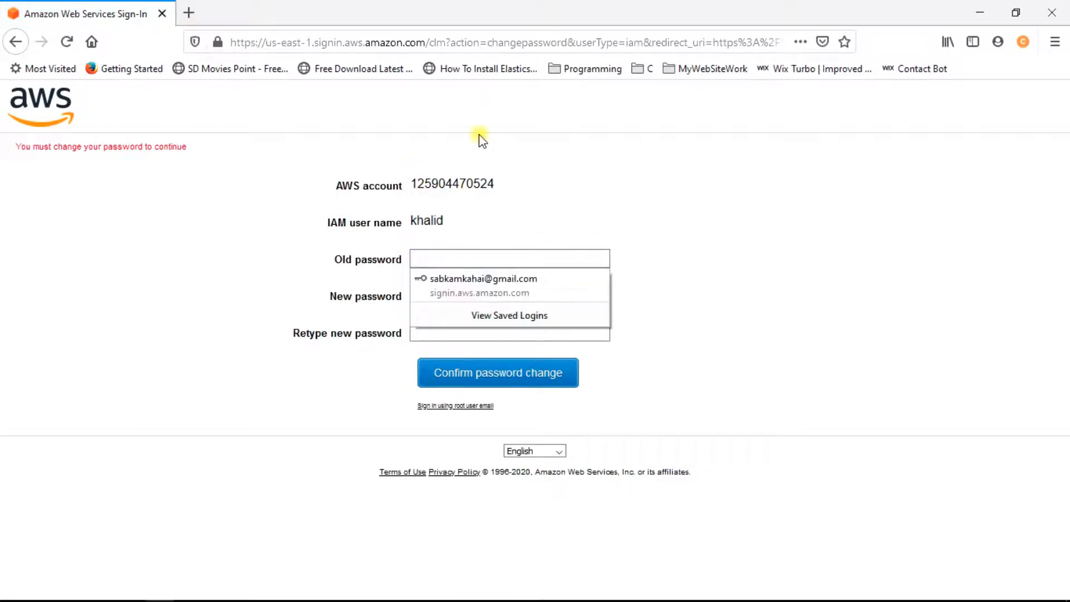
left_click(294, 212)
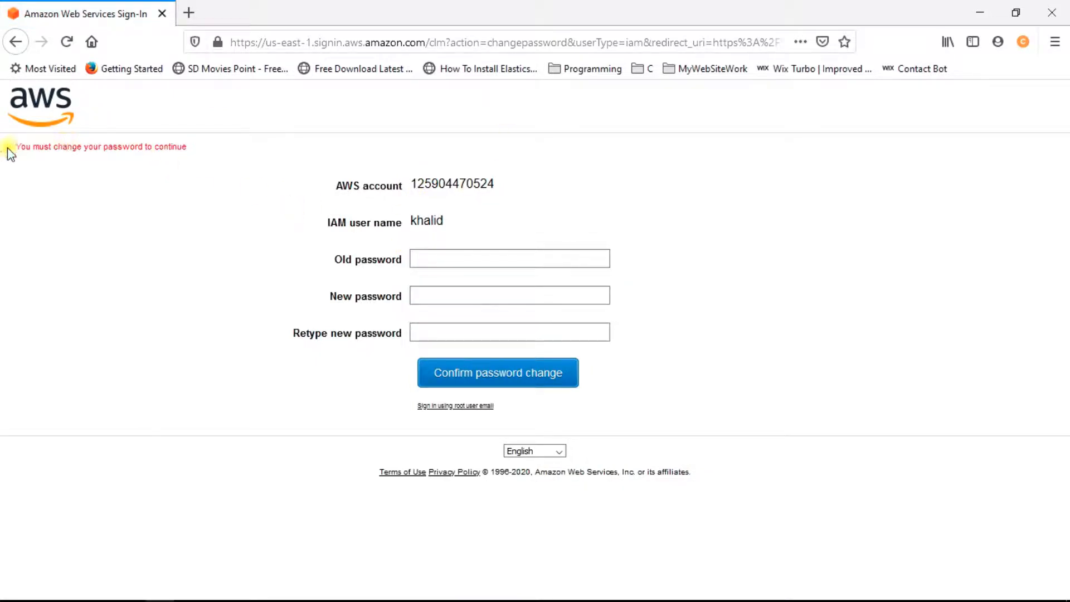
left_click_drag(12, 147, 210, 152)
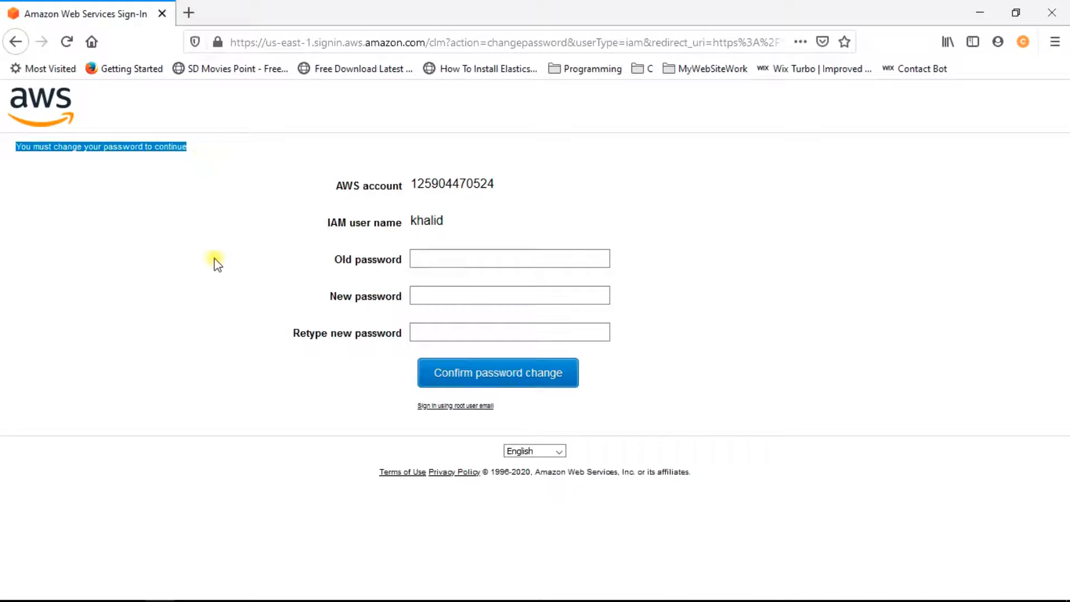
left_click(473, 259)
key("ctrl+v")
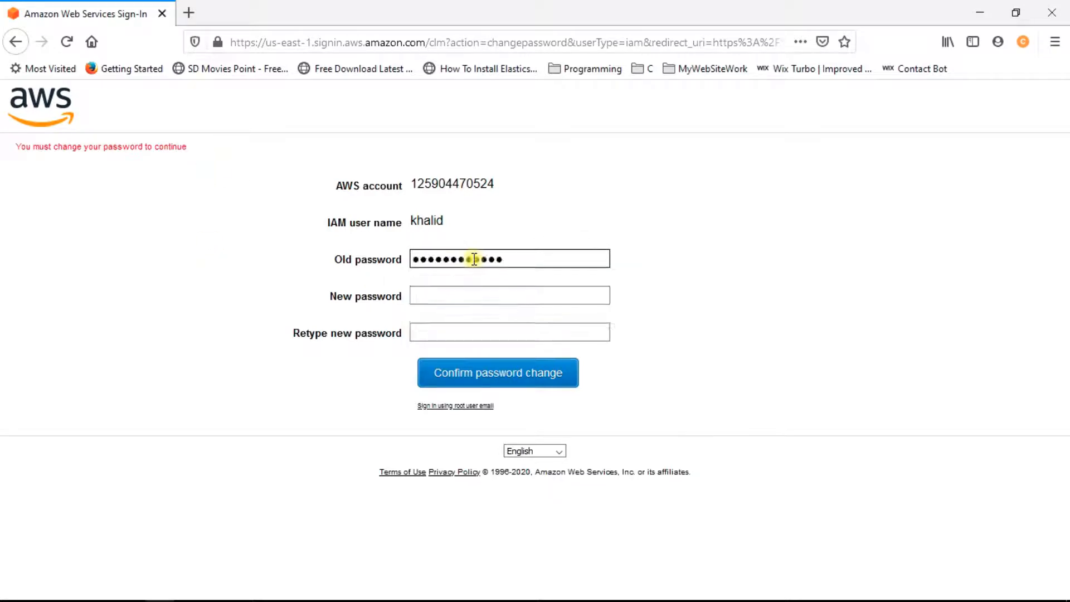
left_click(466, 296)
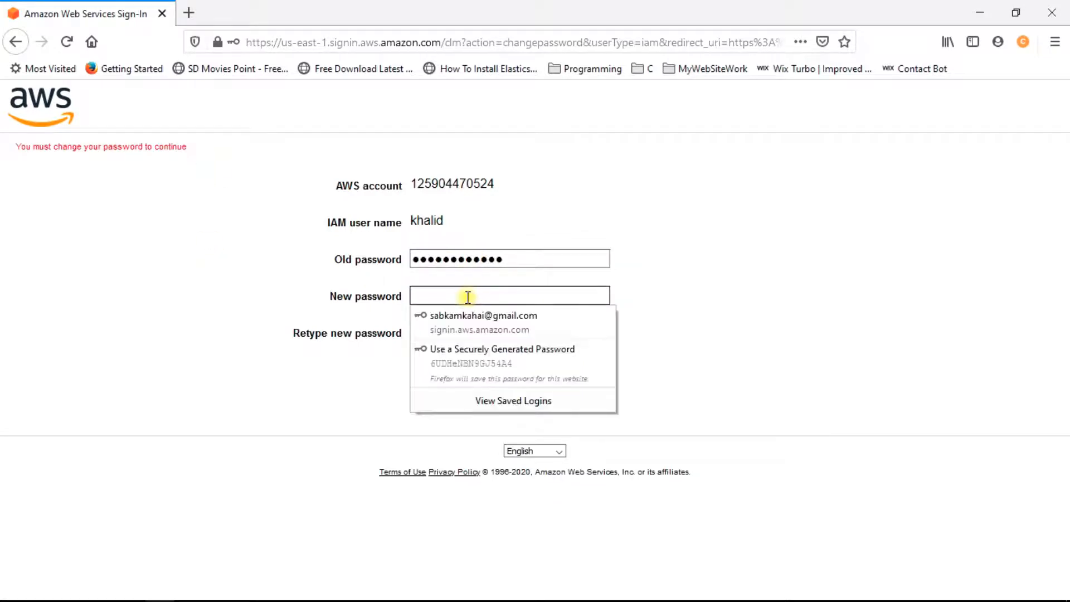
type("a")
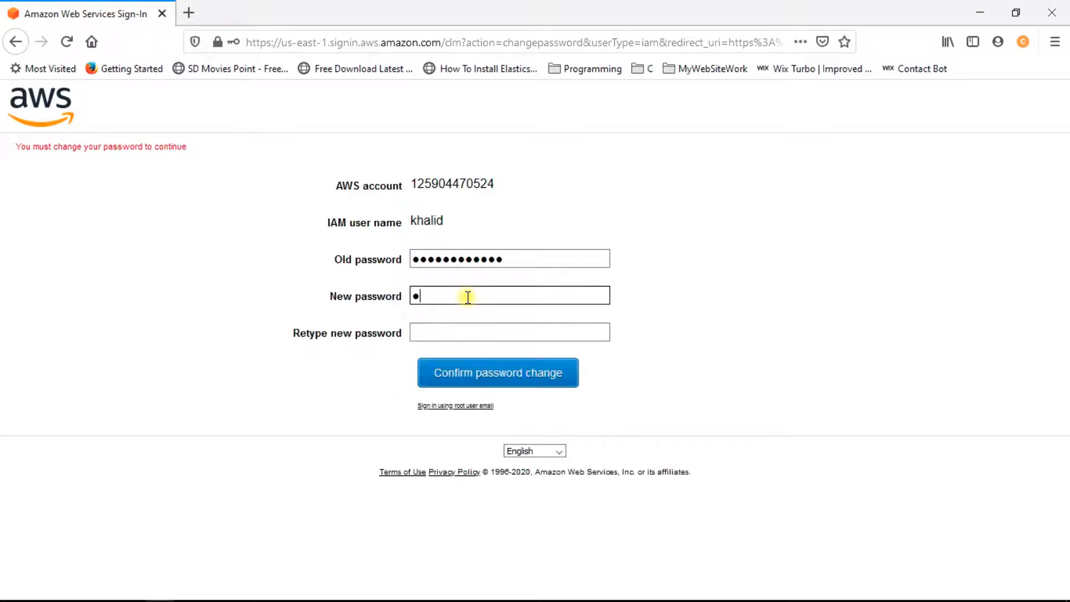
key("BackSpace")
type("•••••")
key("BackSpace")
key("BackSpace")
key("BackSpace")
type("••")
key("BackSpace")
key("BackSpace")
key("BackSpace")
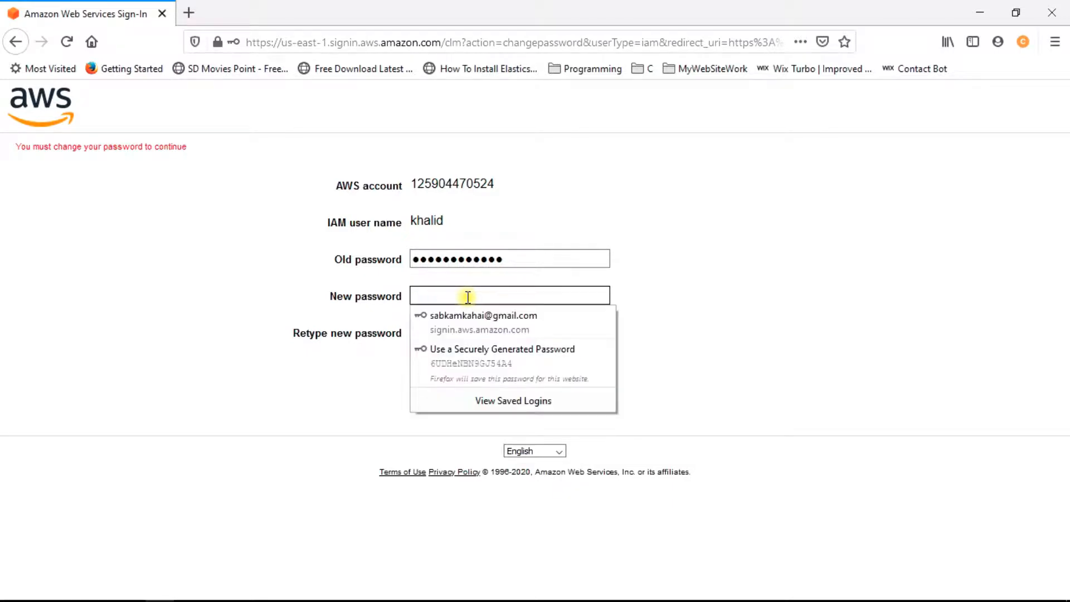
type("•••")
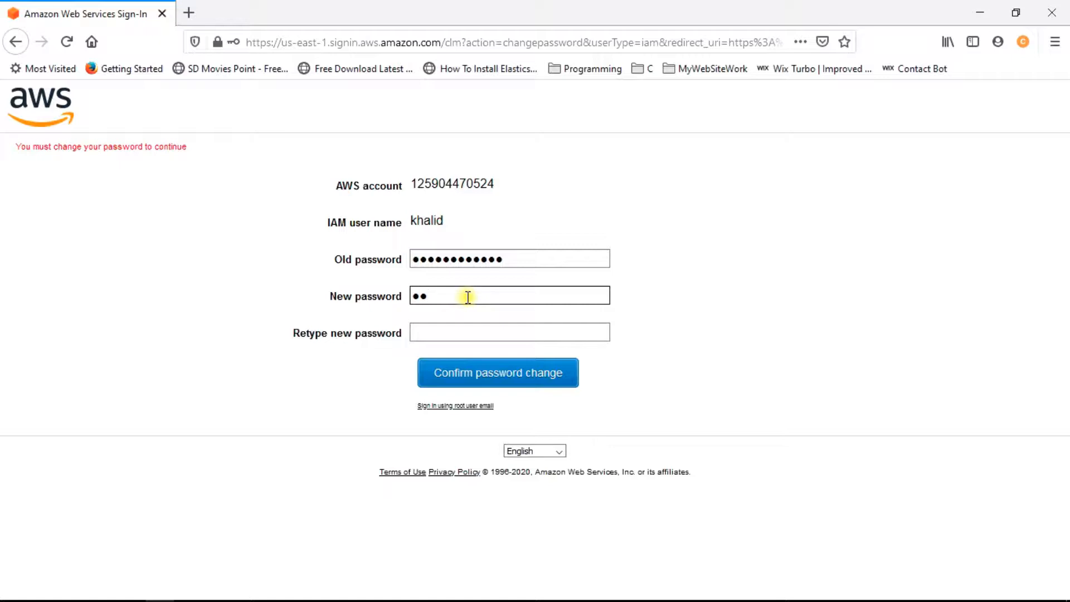
type("••••")
key("BackSpace")
key("BackSpace")
key("BackSpace")
key("BackSpace")
key("BackSpace")
key("BackSpace")
key("BackSpace")
key("BackSpace")
Enter and retype the new password, confirm the password change, and decline saving the login in the browser.
type("•••••")
key("Tab")
type("••")
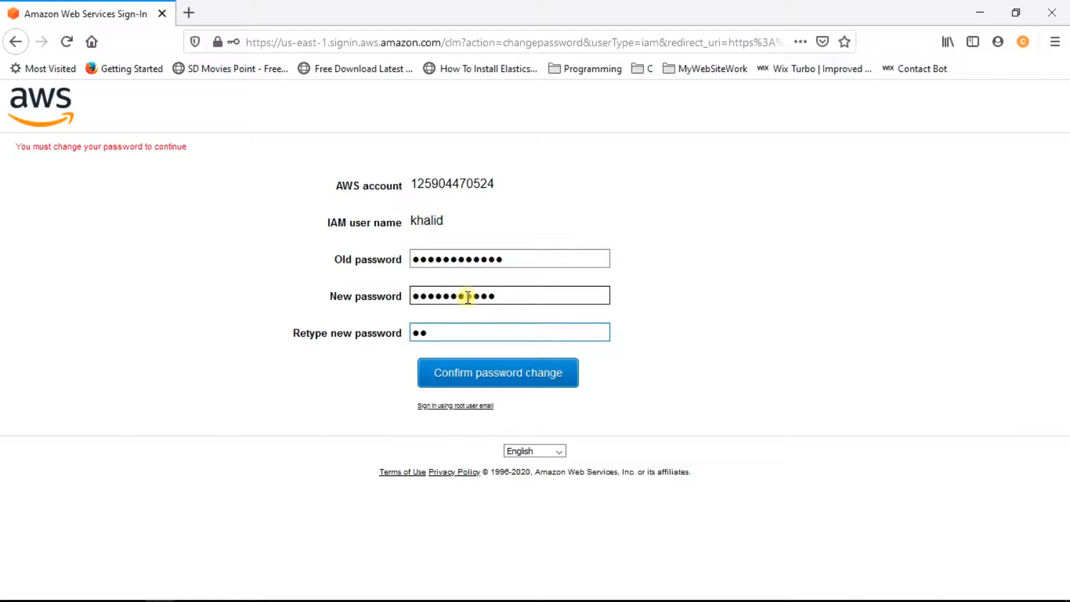
type("••••••••")
left_click(500, 384)
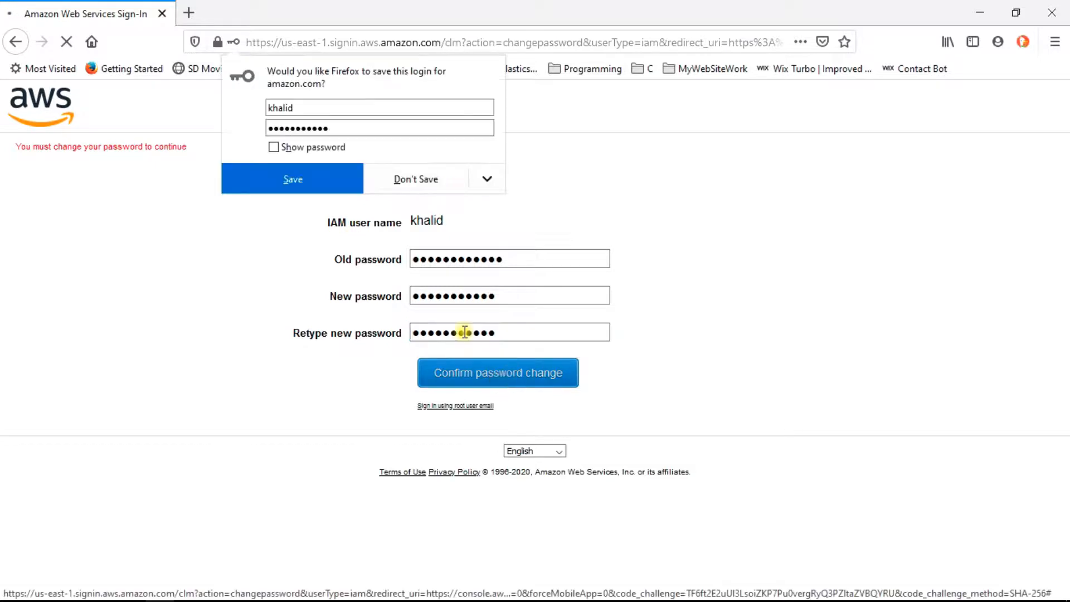
left_click(405, 177)
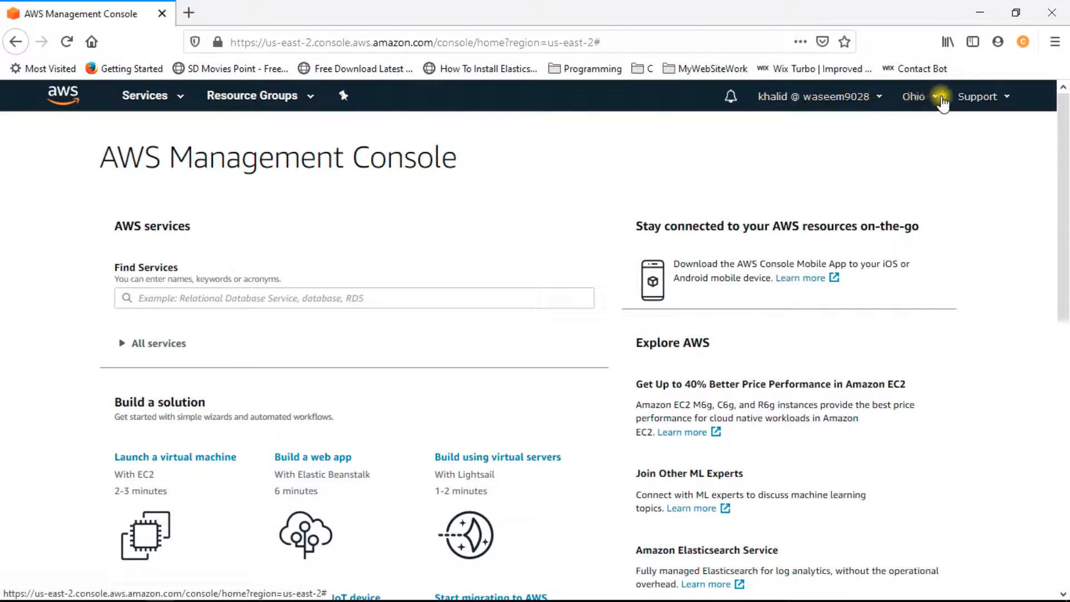
Switch the console region to US East (N. Virginia) and open the EC2 service.
left_click(916, 98)
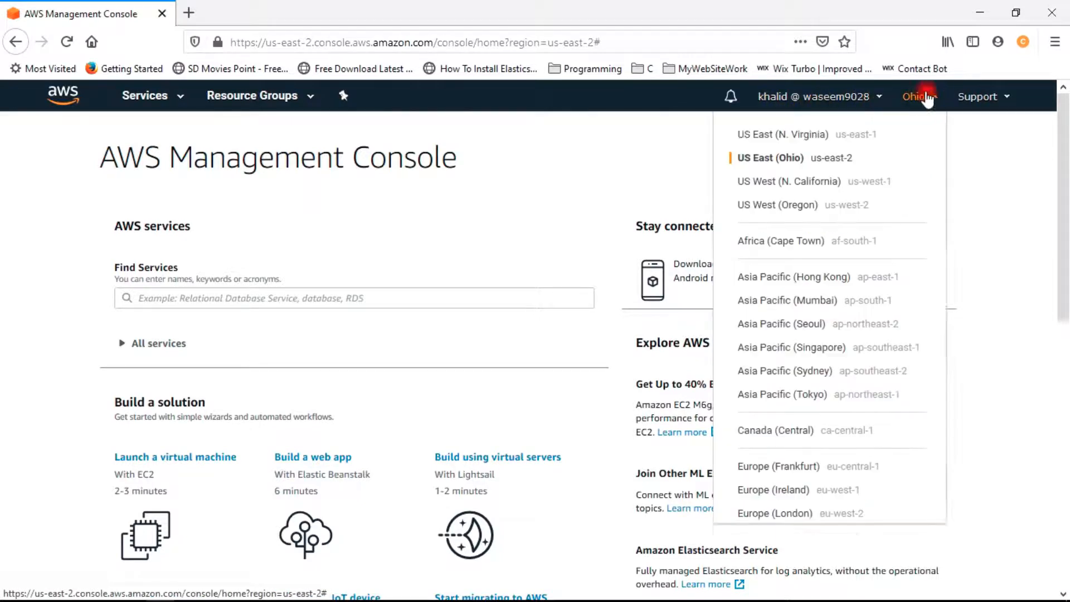
left_click(761, 135)
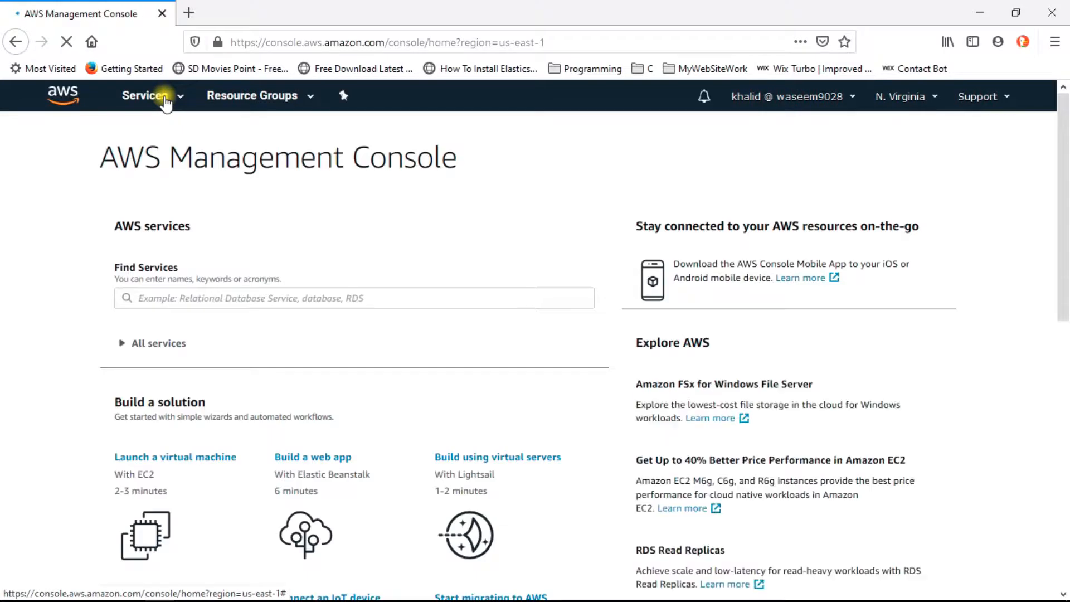
left_click(166, 102)
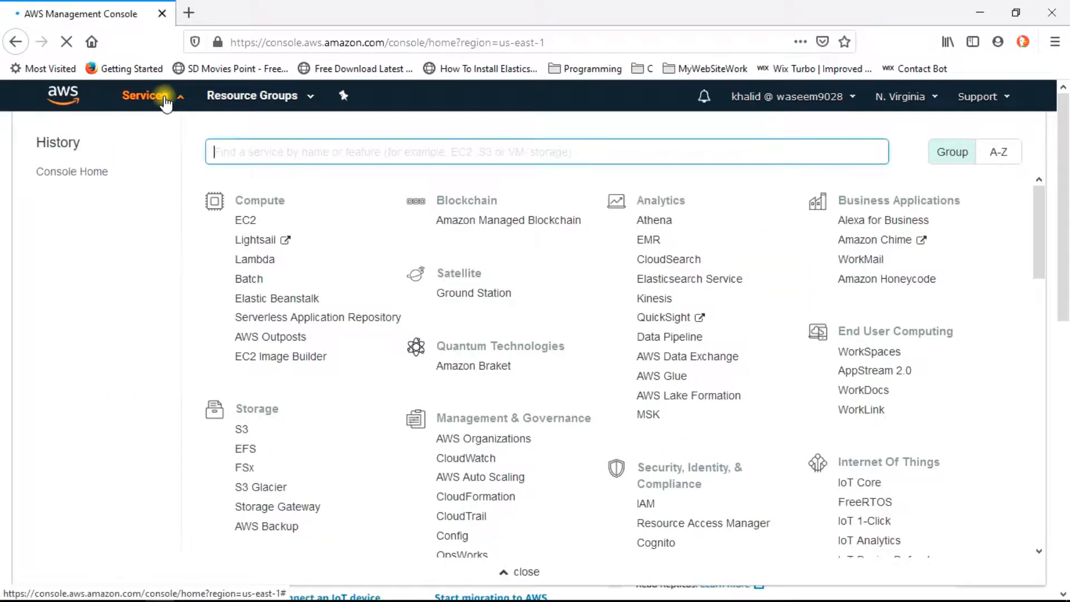
left_click(245, 221)
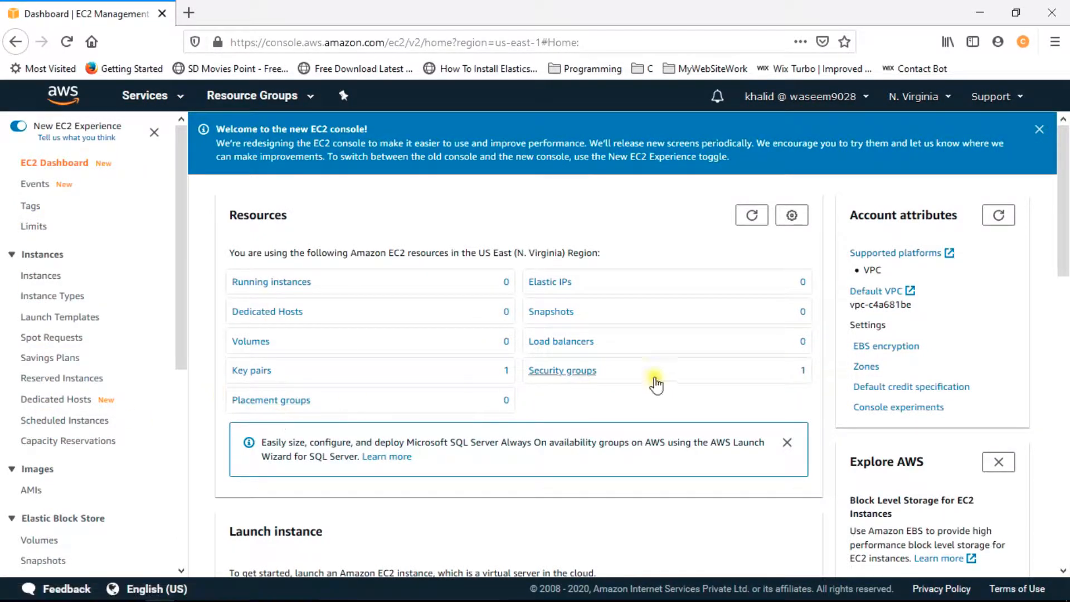
Start a new EC2 security group named sgK, with a description that identifies its owner as "SG of" the user's name.
left_click(585, 374)
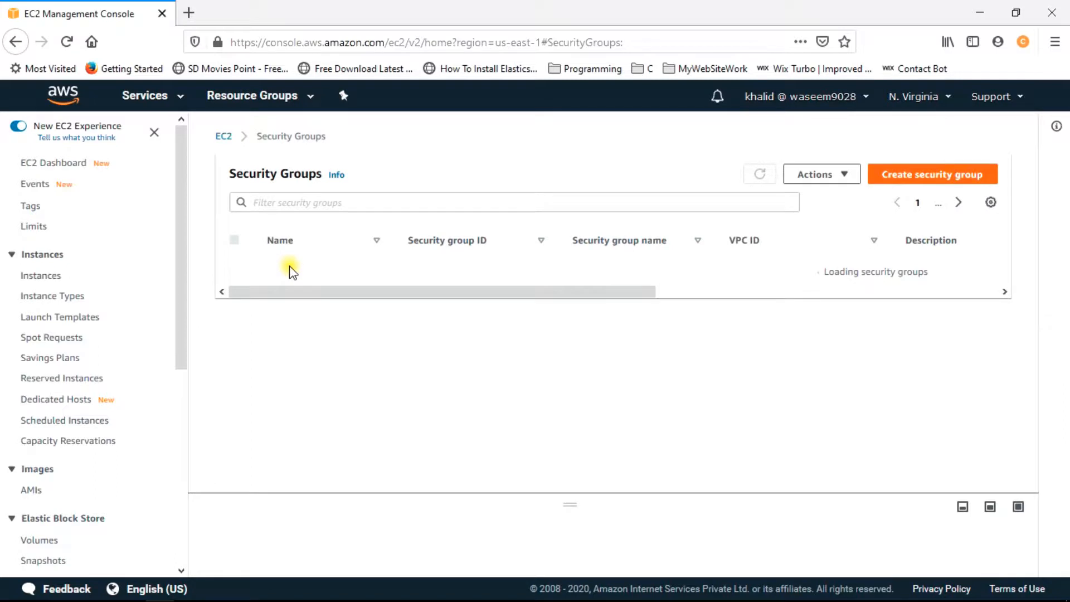
left_click(932, 178)
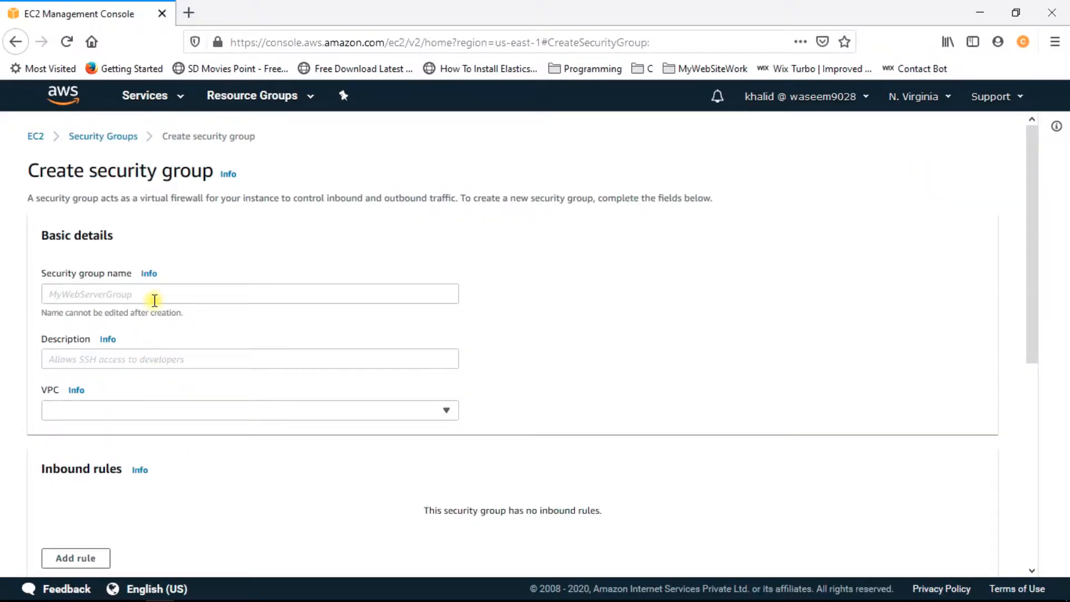
left_click(154, 299)
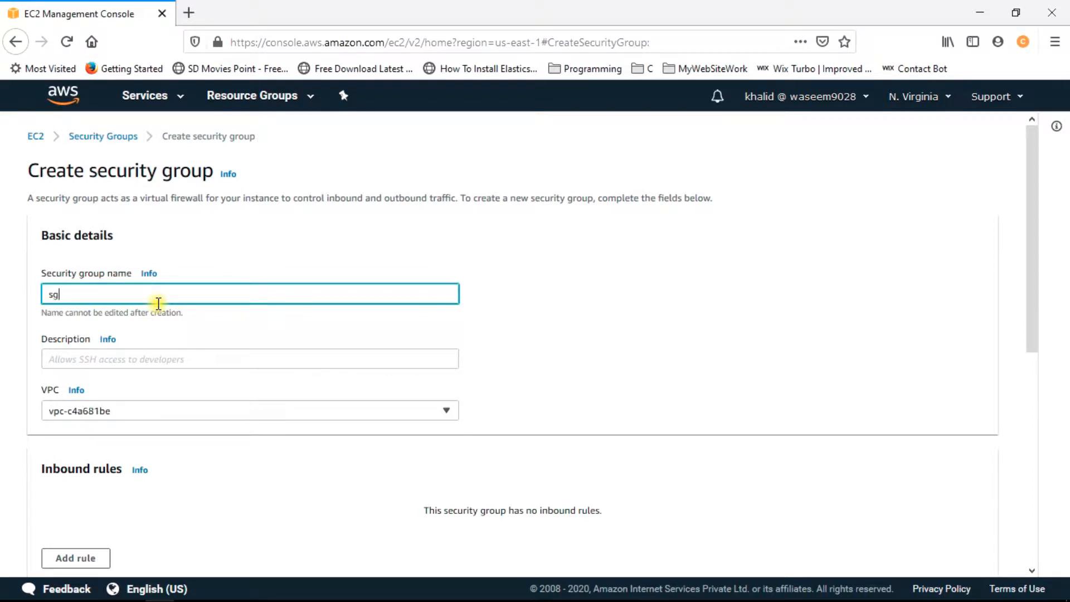
key("Tab")
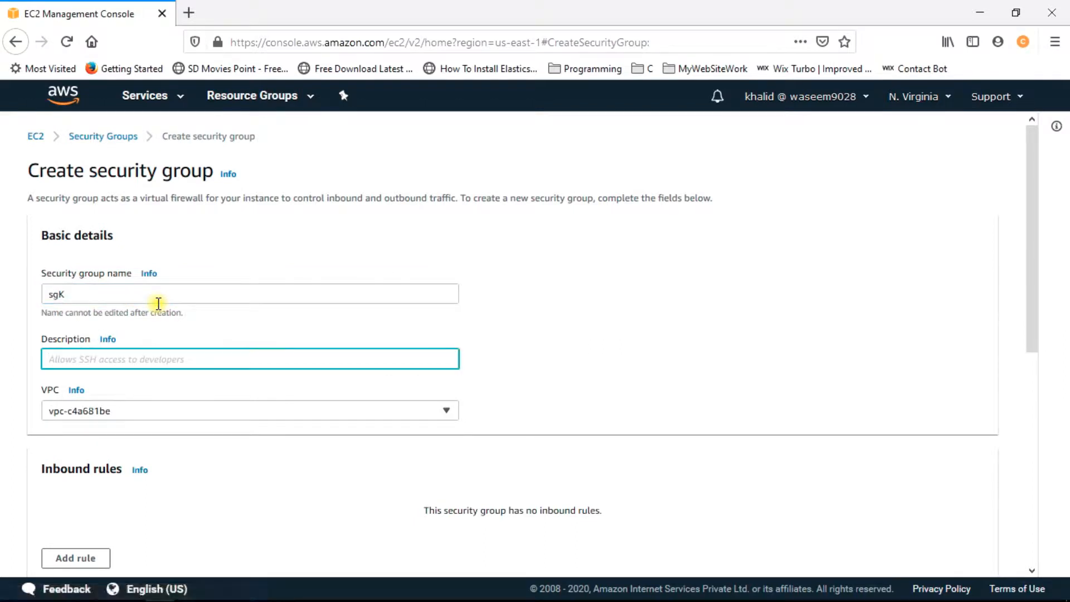
type("SG o")
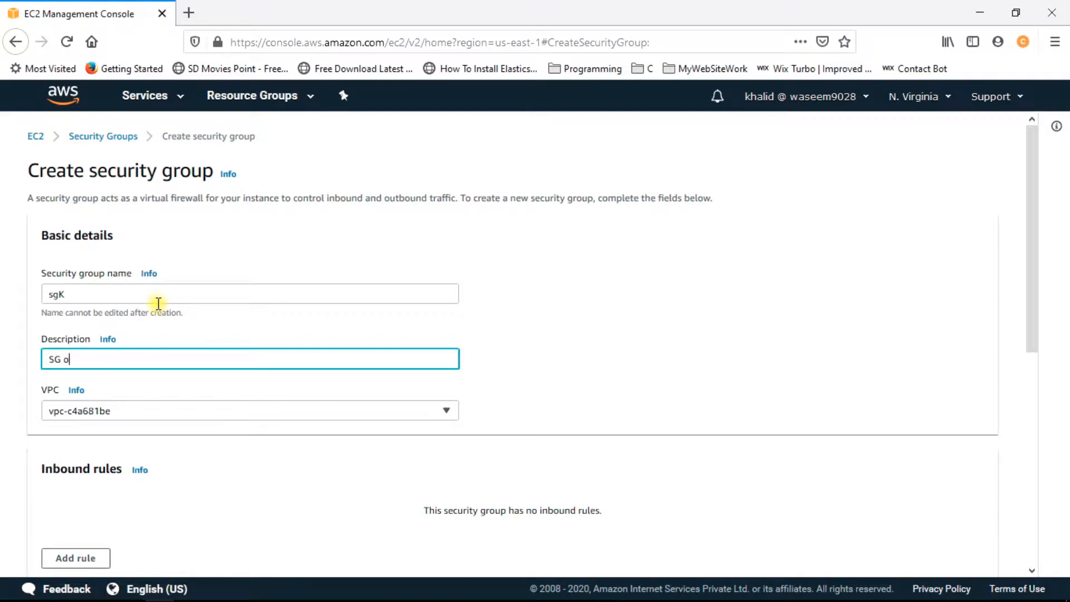
type("f Khalid")
key("Tab")
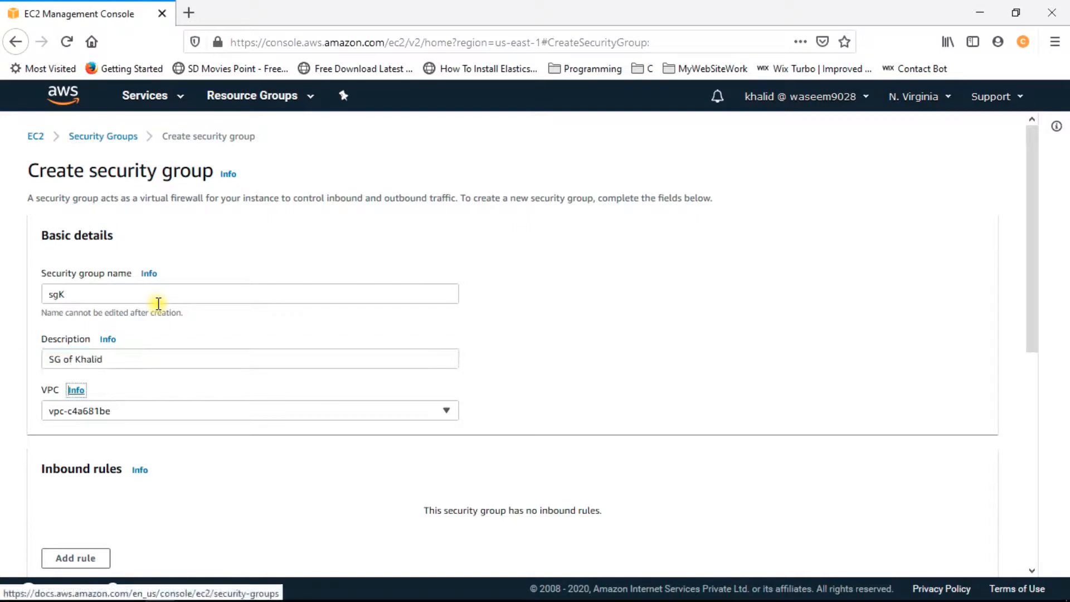
key("Tab")
key("Tab")
Add an inbound HTTP rule with source 0.0.0.0/0 and create the security group.
scroll(150, 327, "down", 6)
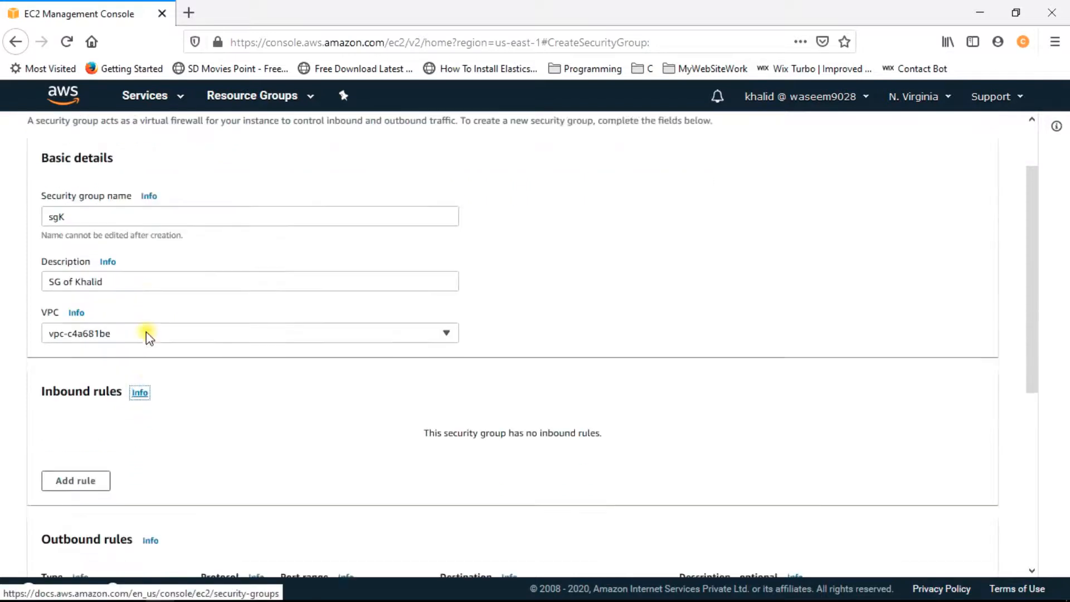
left_click(77, 229)
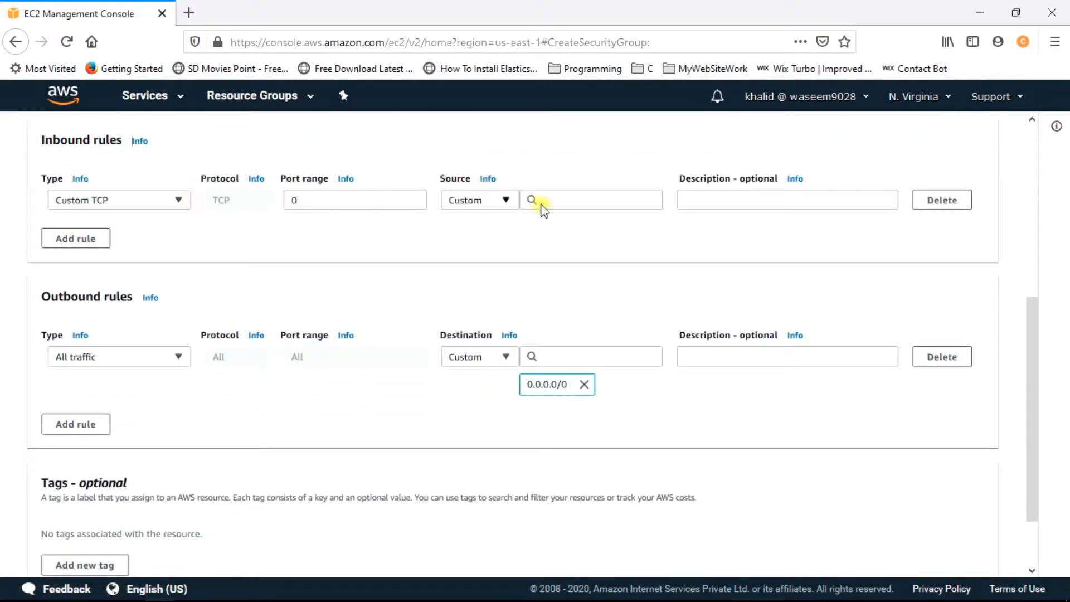
left_click(647, 199)
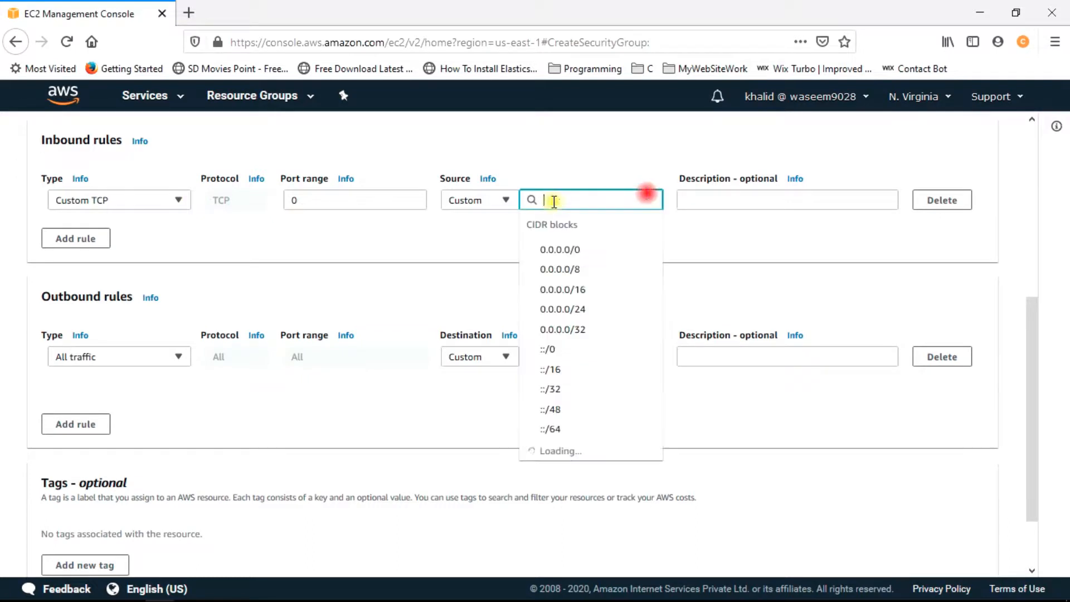
left_click(555, 246)
left_click(117, 200)
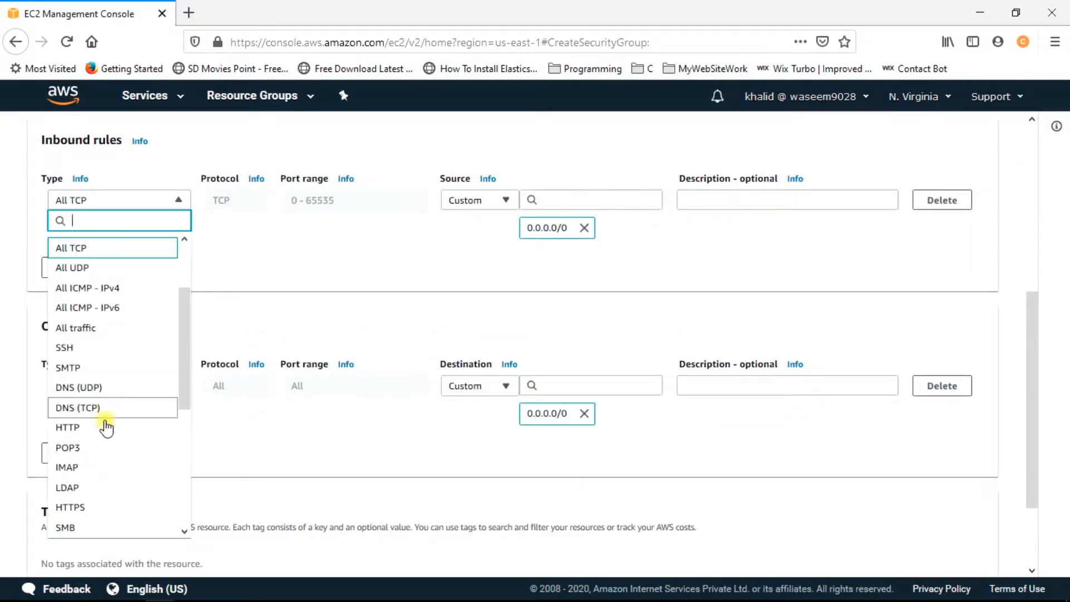
left_click(101, 430)
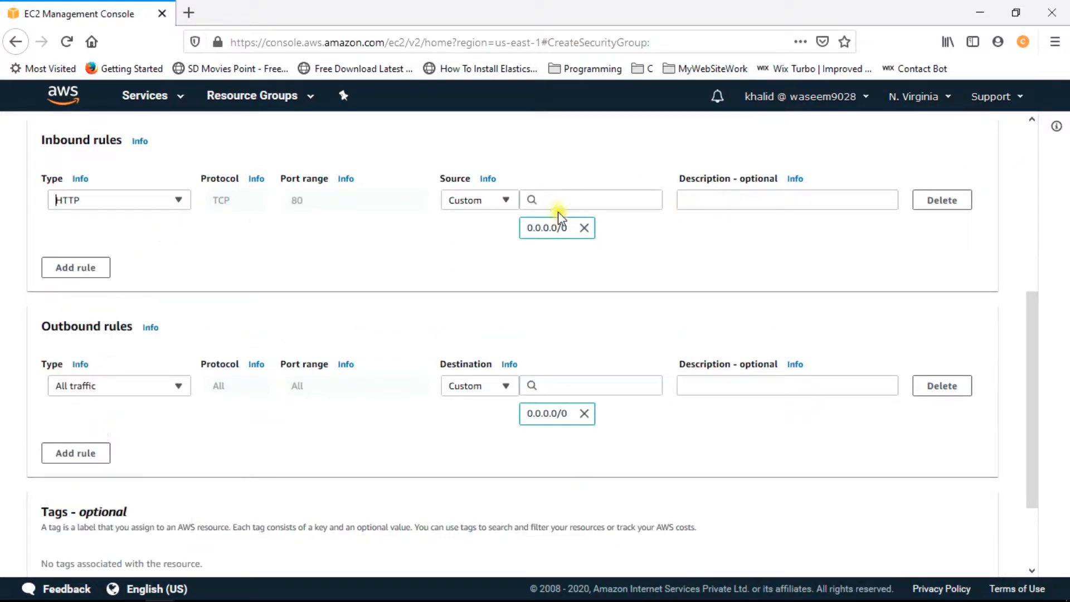
scroll(167, 449, "down", 1)
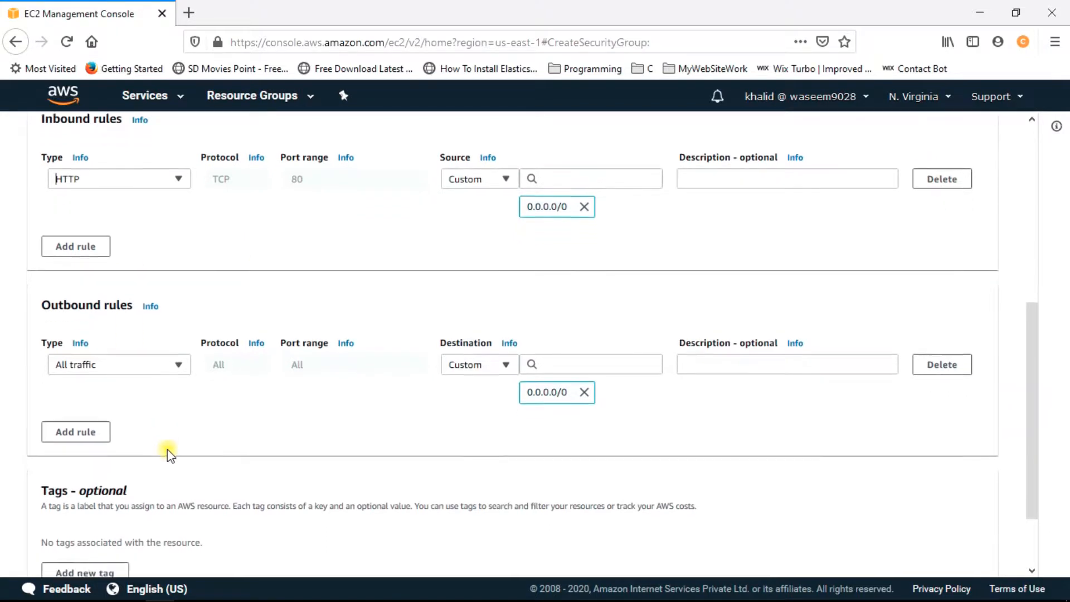
scroll(198, 411, "down", 1)
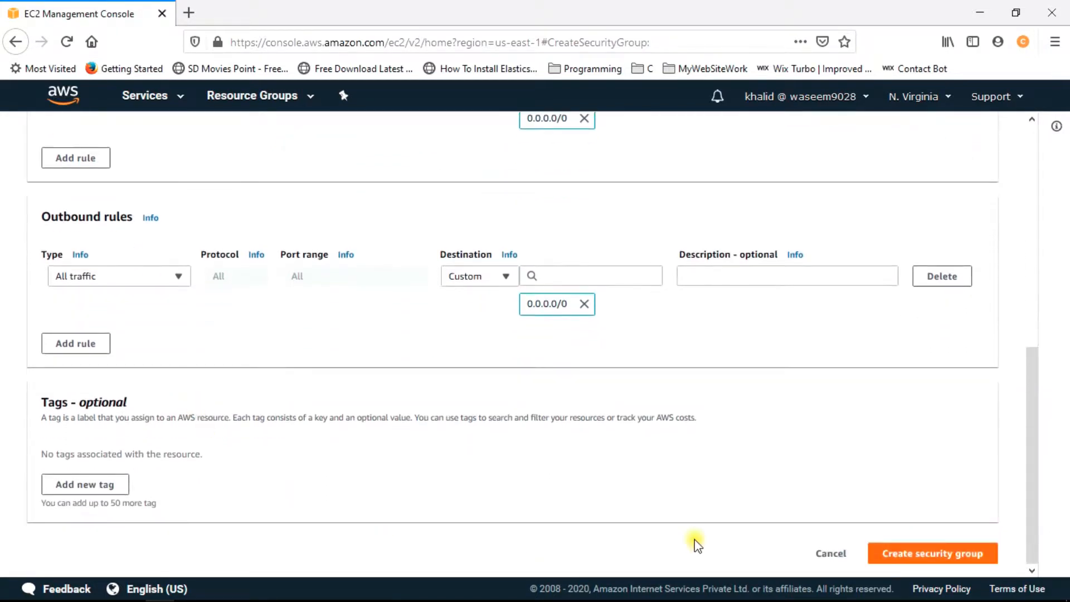
left_click(907, 553)
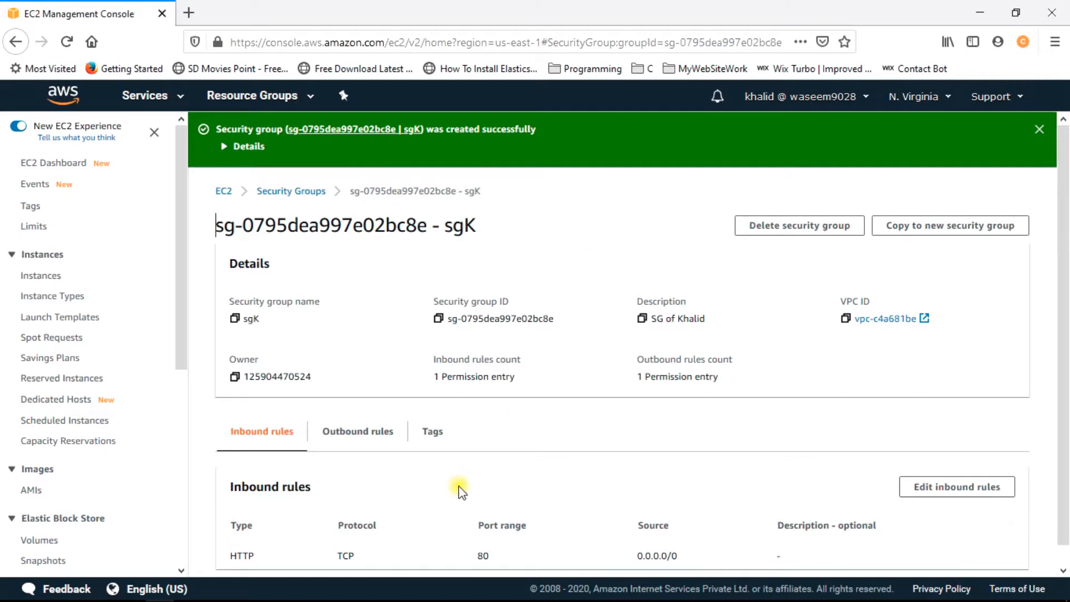
Open the Users list in the IAM service to test the signed-in user's access.
left_click(152, 105)
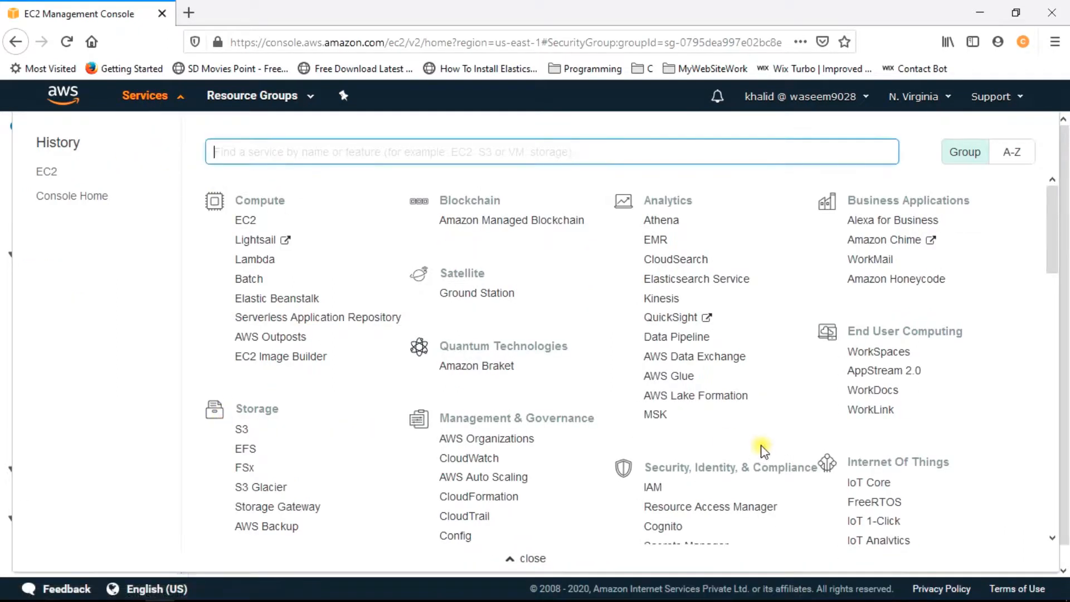
left_click(650, 487)
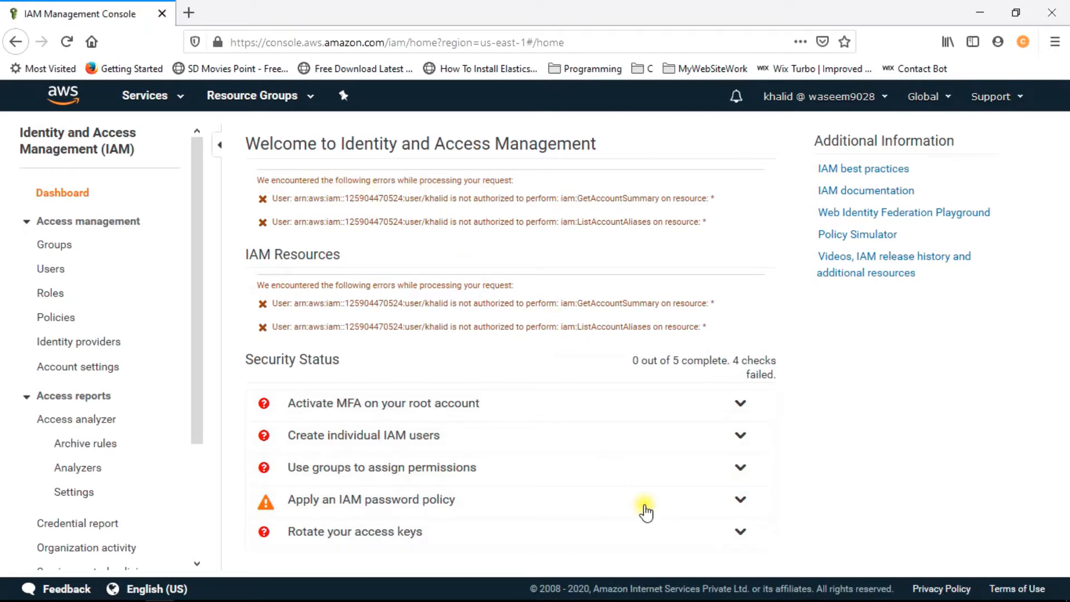
left_click(50, 270)
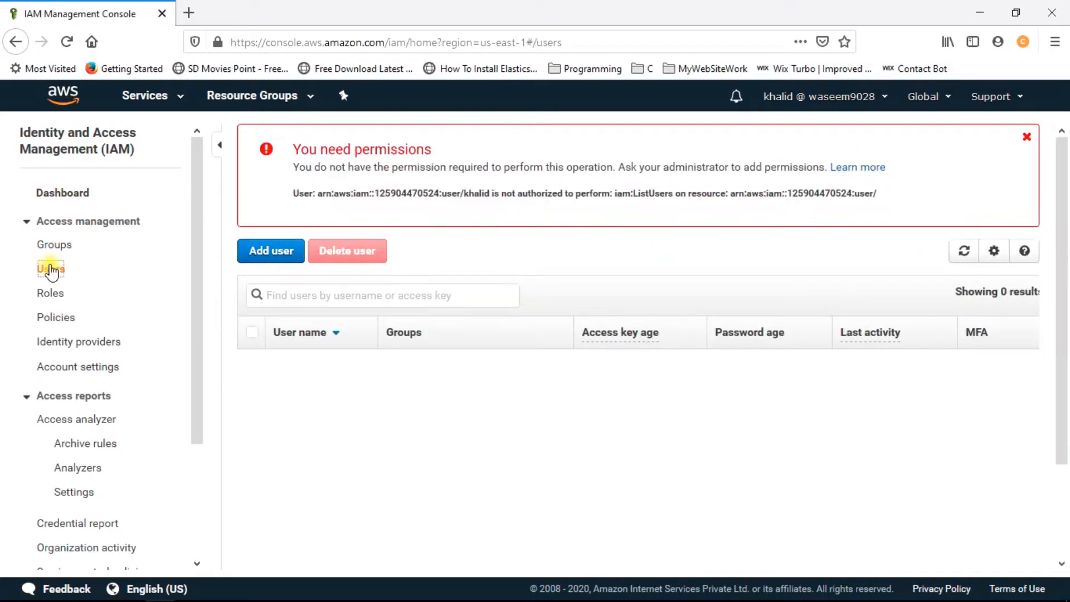
Start adding a user named daadasd with AWS Management Console access and proceed to the permissions.
left_click(264, 251)
left_click(393, 251)
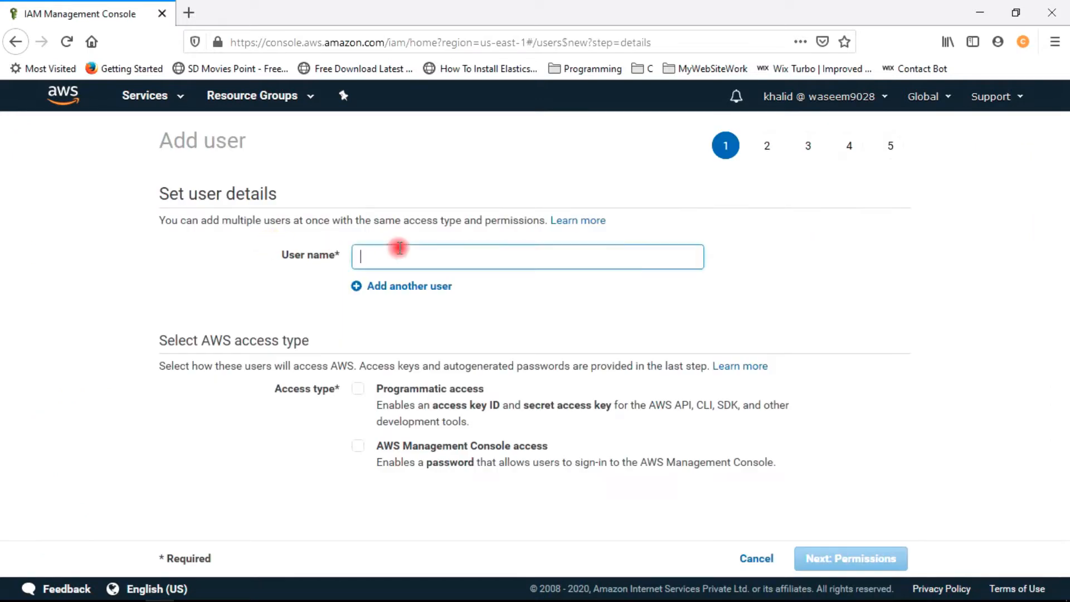
type("daadasd")
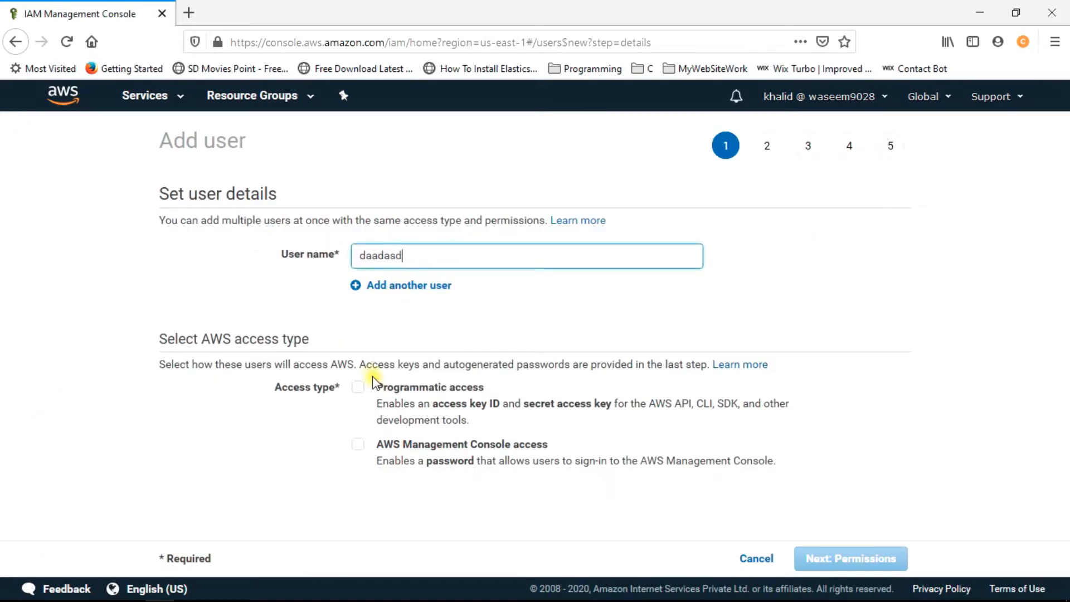
left_click(357, 444)
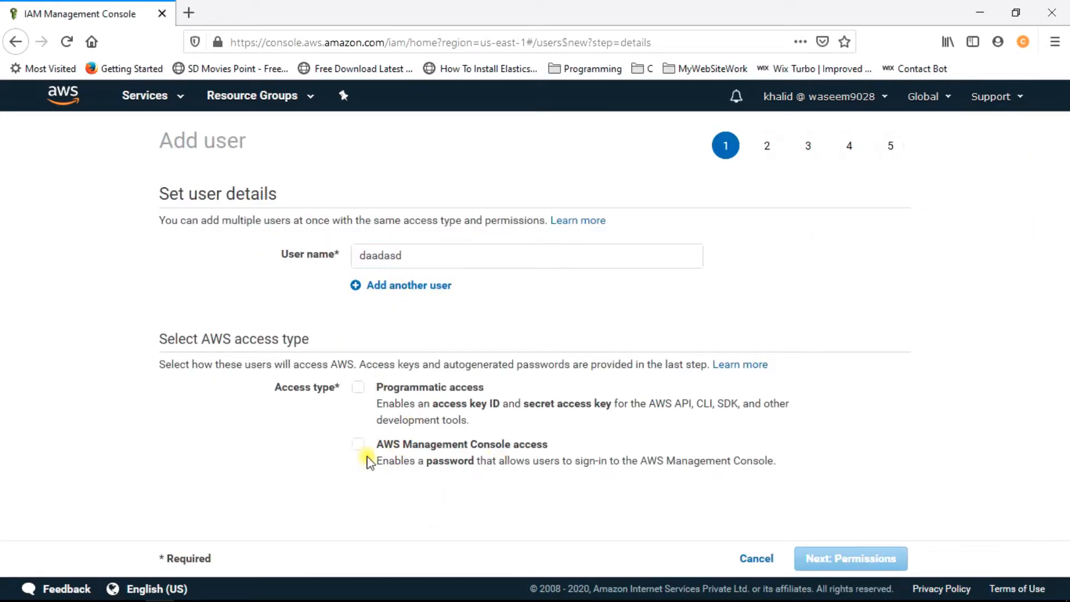
left_click(799, 556)
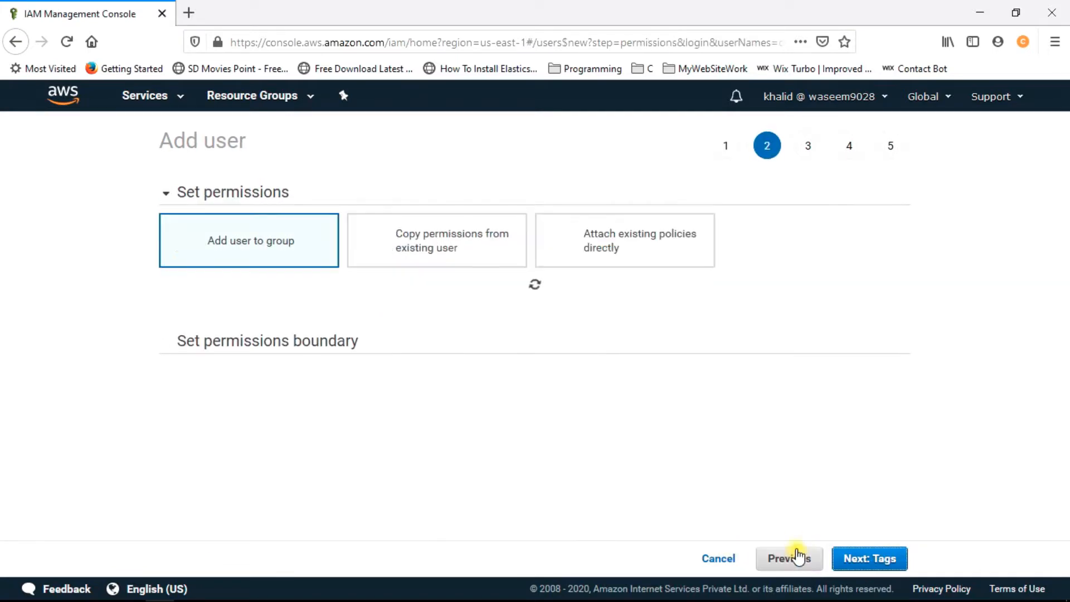
Try to copy permissions from an existing user and expand the permissions boundary settings.
left_click(418, 254)
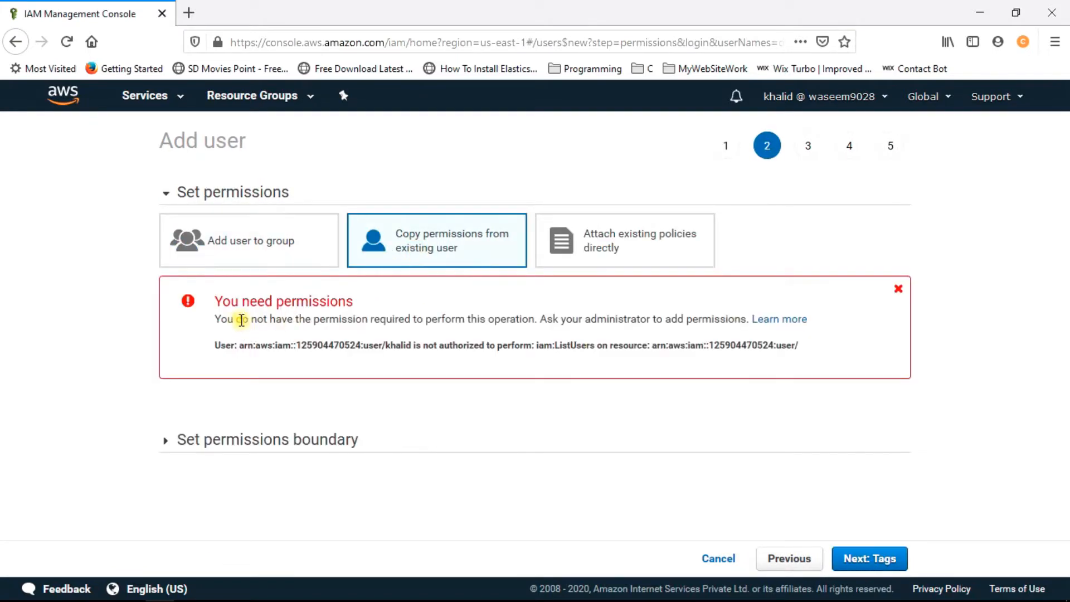
left_click_drag(240, 311, 332, 321)
left_click(340, 346)
left_click(168, 440)
scroll(172, 437, "down", 1)
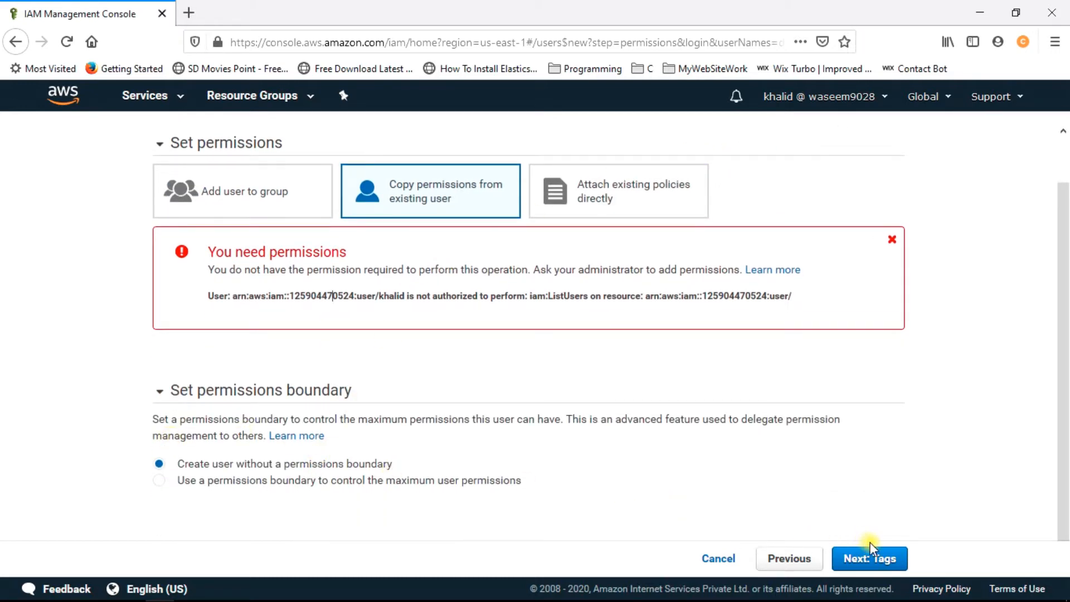
Try to create the user without tags and cancel the user creation wizard.
left_click(879, 559)
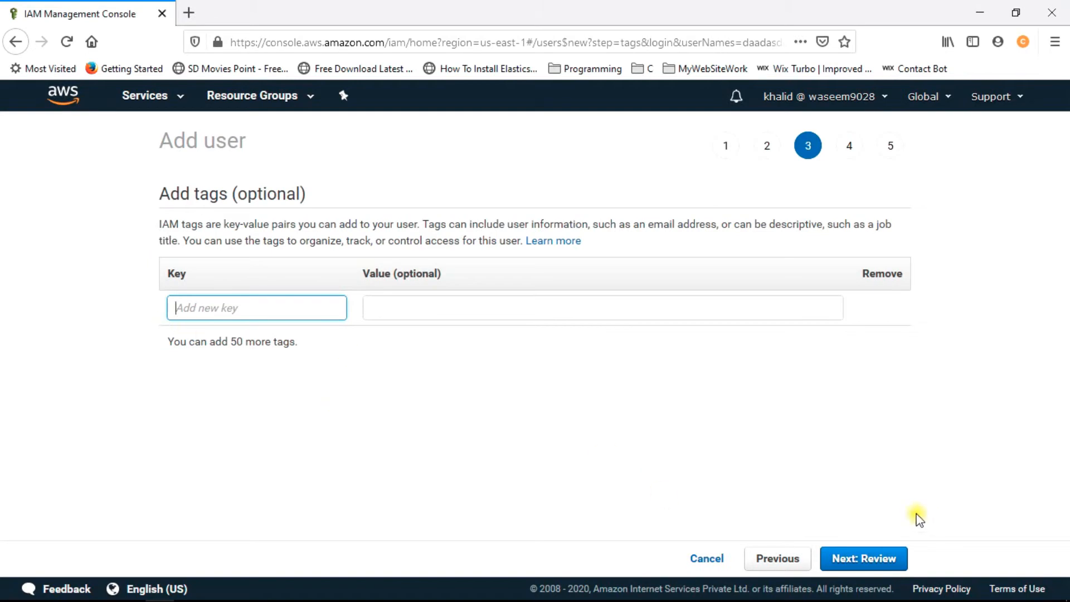
left_click(897, 559)
left_click(869, 558)
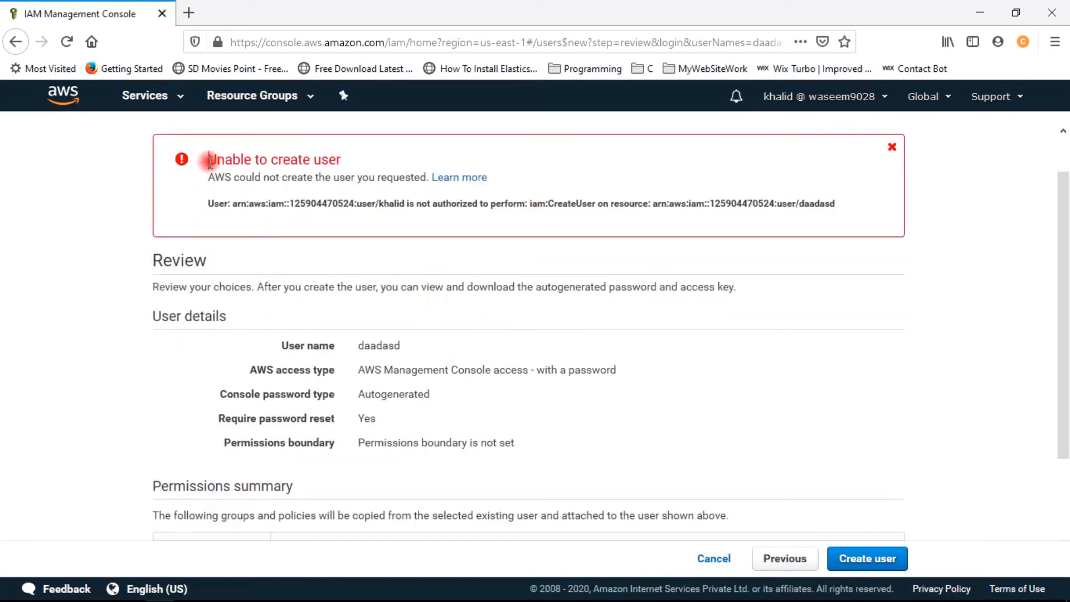
left_click_drag(207, 159, 331, 177)
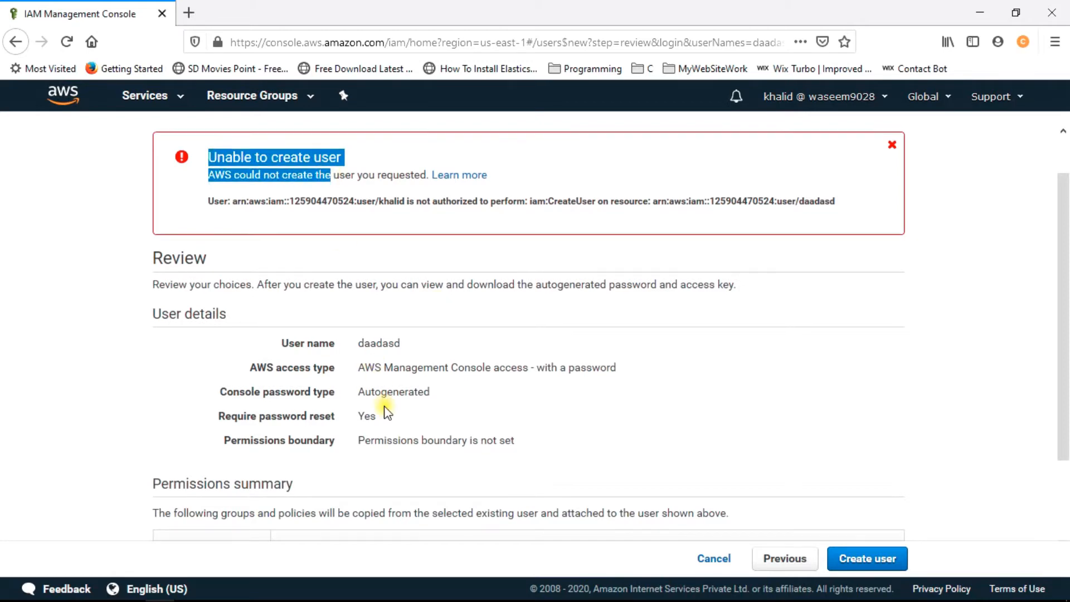
scroll(385, 412, "down", 3)
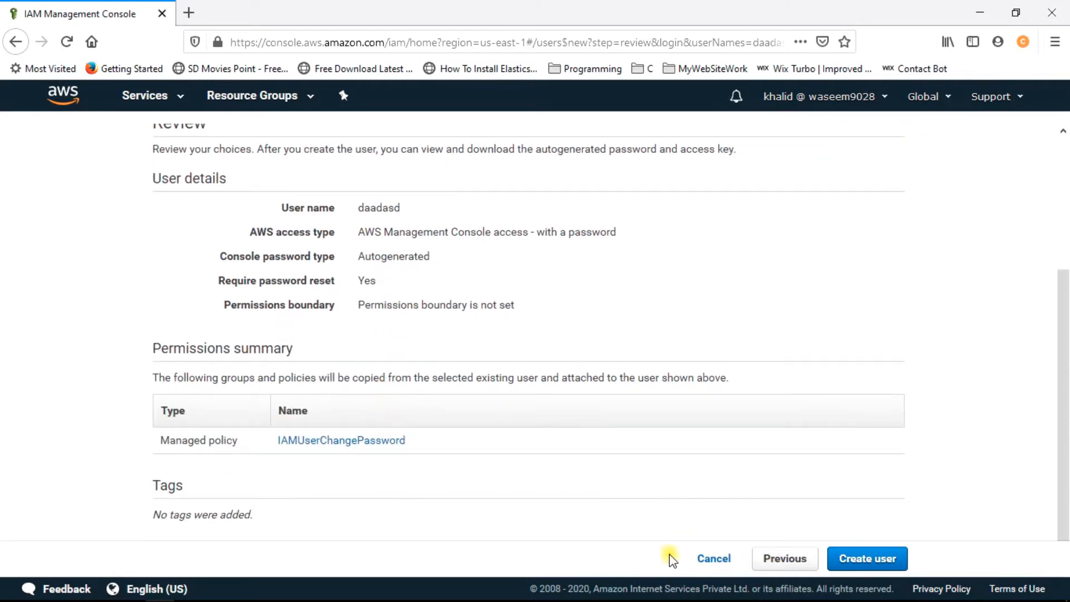
left_click(713, 558)
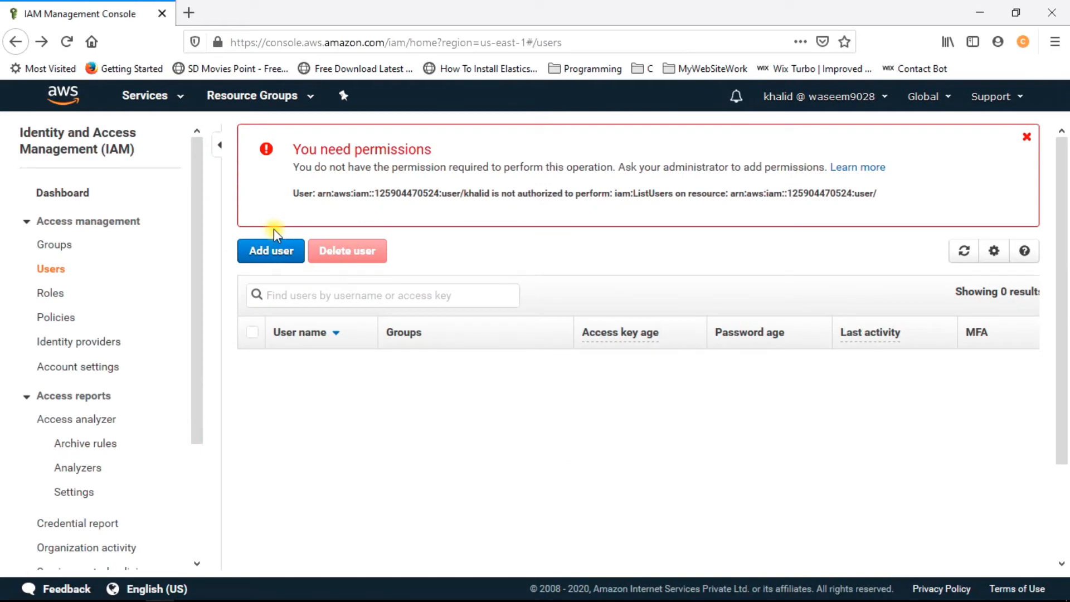